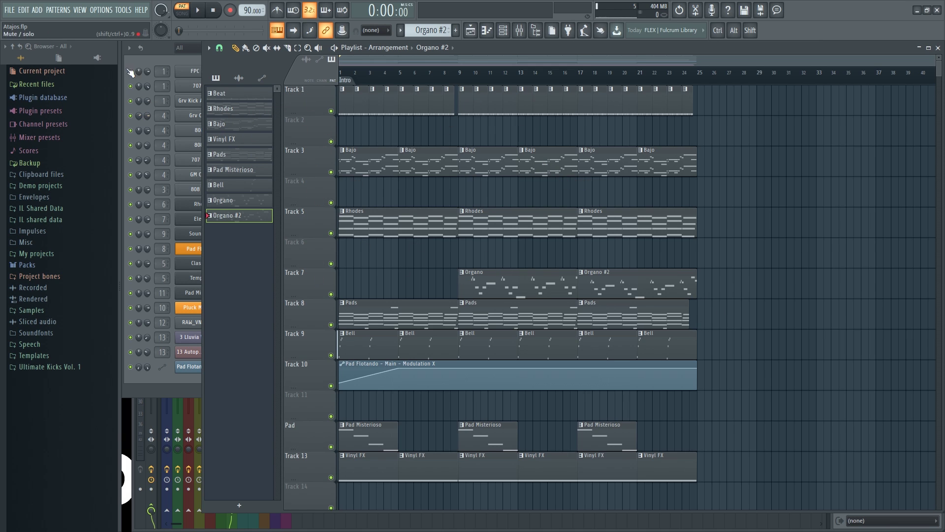
Step: Show the channel rack and the mixer in turn, and bring the playlist back to the front
key("F6")
key("F9")
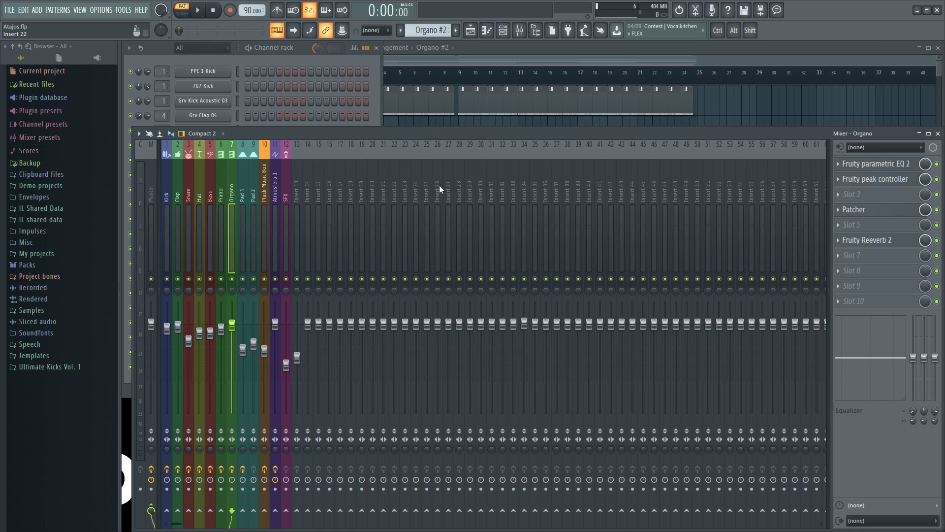
left_click(595, 48)
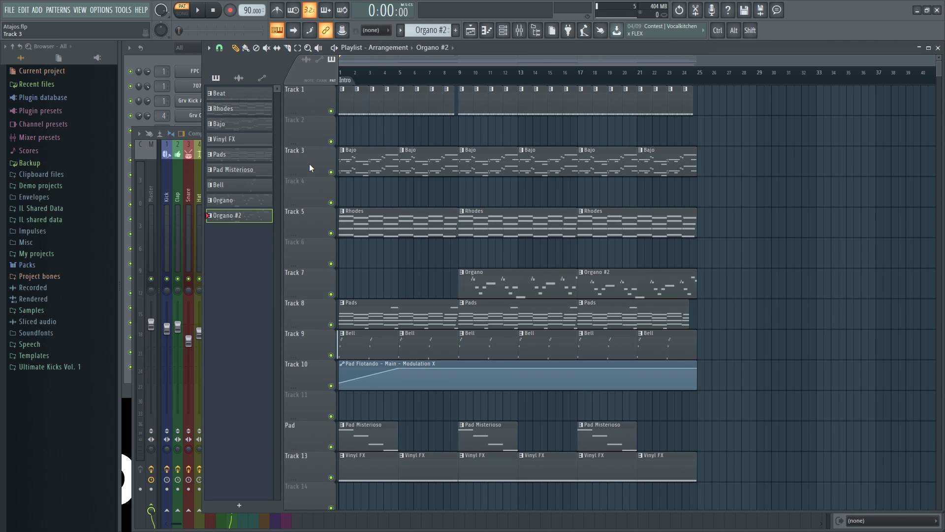
Step: Move the Organo #2 pattern up the pattern list so it sits between Pad Misterioso and Bell
key("shift")
scroll(314, 162, "down", 5)
scroll(313, 314, "up", 5)
scroll(239, 113, "up", 2)
scroll(239, 171, "up", 4)
scroll(239, 170, "down", 1)
scroll(238, 171, "down", 3)
Step: Select the Vinyl FX pattern and shift it through the pattern list, returning it to its place between Bajo and Pads
left_click(239, 143)
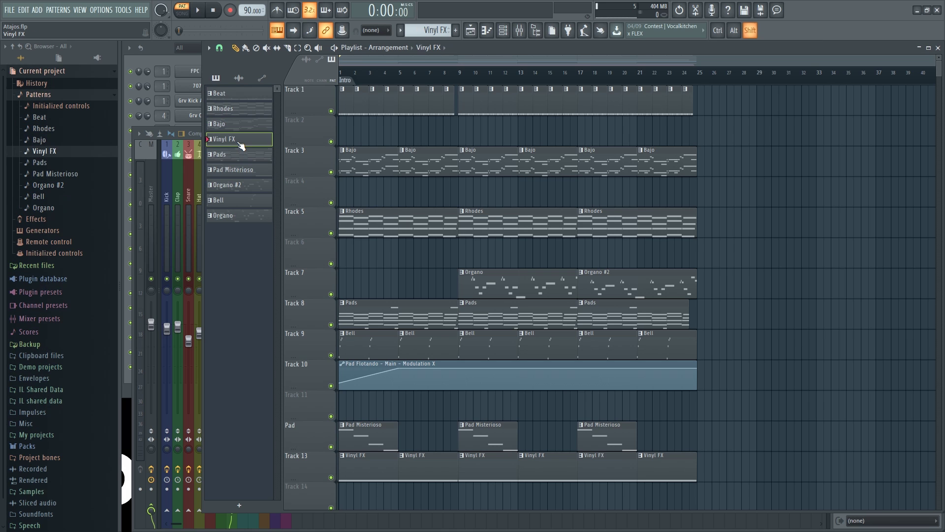
scroll(240, 146, "down", 3)
scroll(240, 146, "down", 1)
scroll(240, 145, "up", 6)
scroll(241, 146, "down", 2)
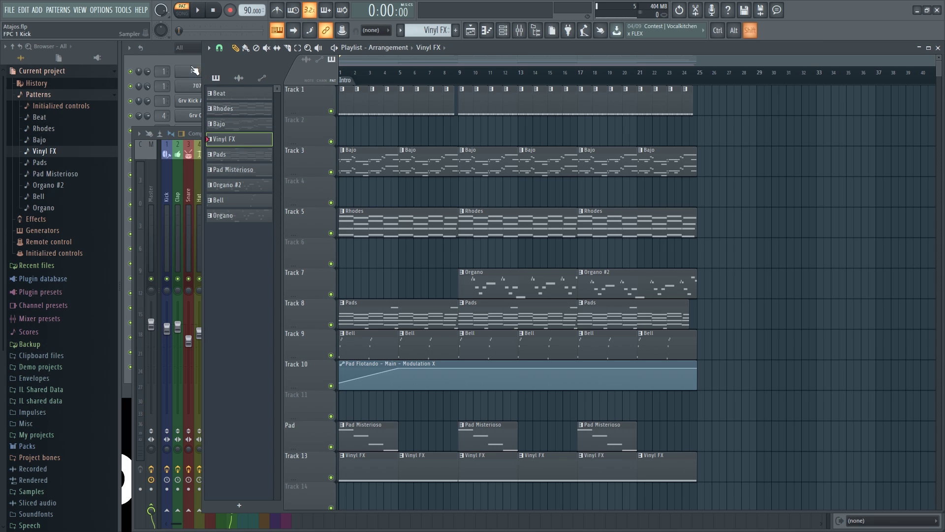
Step: Shift the FPC 1 Kick channel down the channel rack and return it to the first position
left_click(196, 59)
scroll(215, 73, "down", 6)
scroll(215, 161, "up", 5)
scroll(217, 90, "up", 1)
Step: Select the SFX track in the mixer, shift it along the inserts and return it to position 12
key("F9")
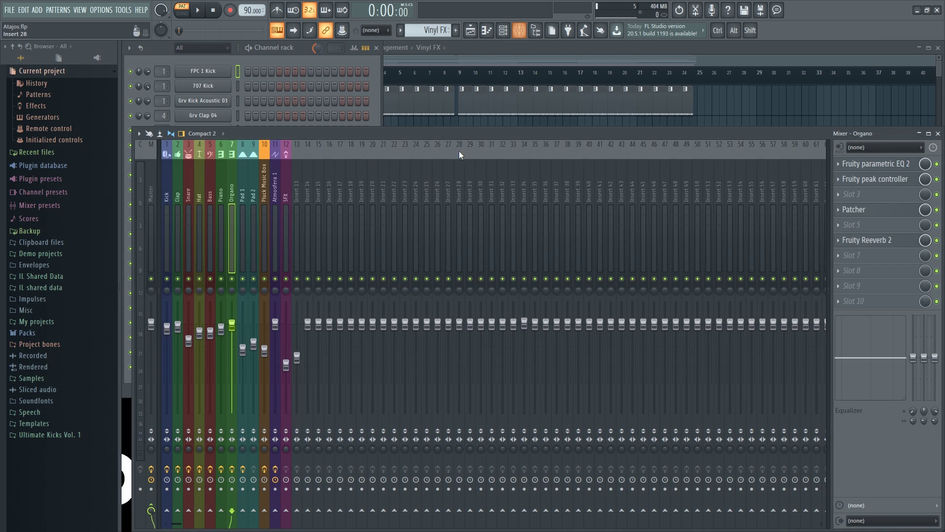
left_click(294, 185)
left_click(288, 185)
scroll(288, 185, "down", 10)
scroll(394, 185, "up", 8)
scroll(297, 184, "up", 1)
scroll(297, 184, "down", 1)
scroll(296, 184, "up", 1)
scroll(297, 184, "up", 1)
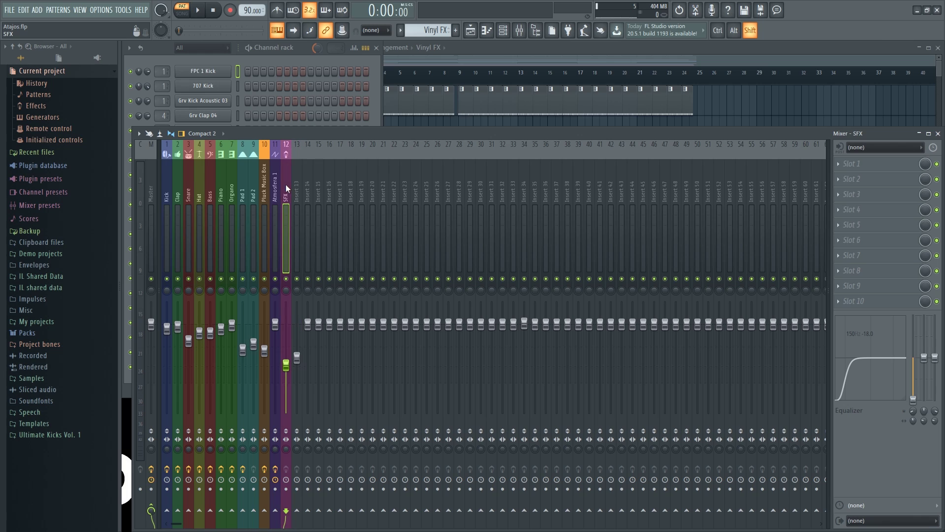
Step: Shift the Bass mixer track along the inserts and return it to position 5
left_click(210, 189)
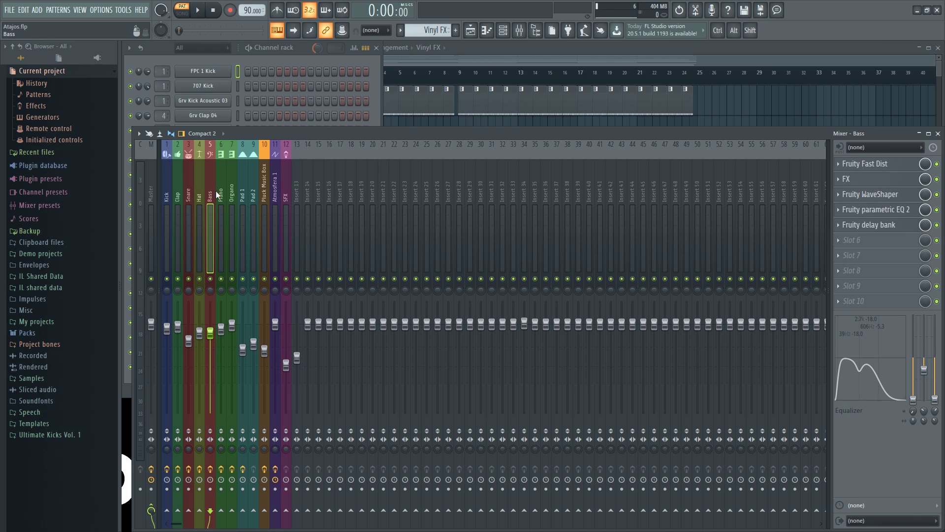
scroll(874, 230, "down", 5)
scroll(874, 229, "up", 5)
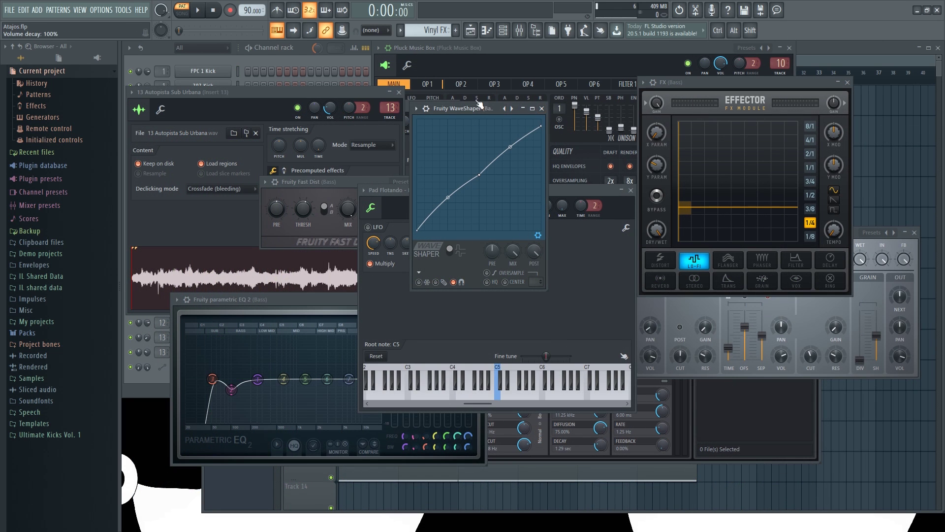
Step: Reposition the 13 Autopista Sub Urbana window, close the FX and Fruity delay bank windows, and clear away all remaining plugin windows
left_click_drag(268, 92, 382, 151)
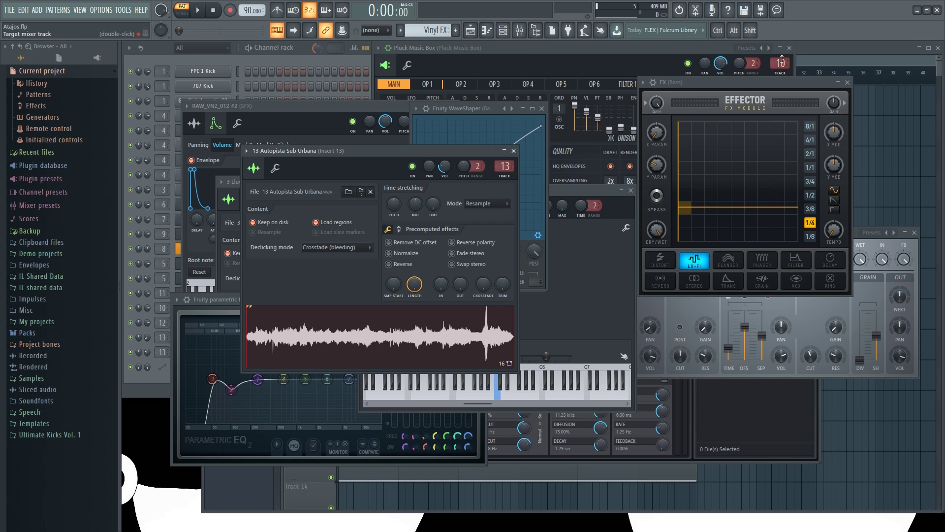
left_click(847, 83)
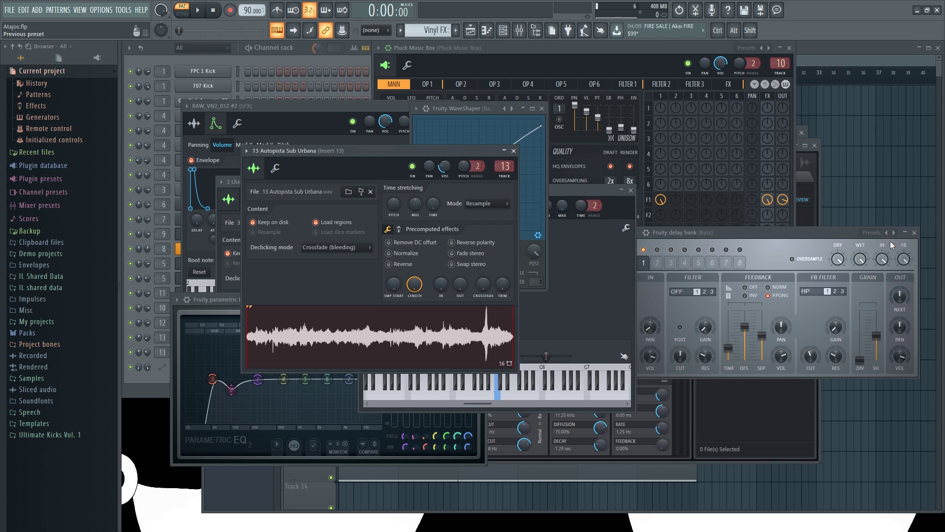
left_click(914, 232)
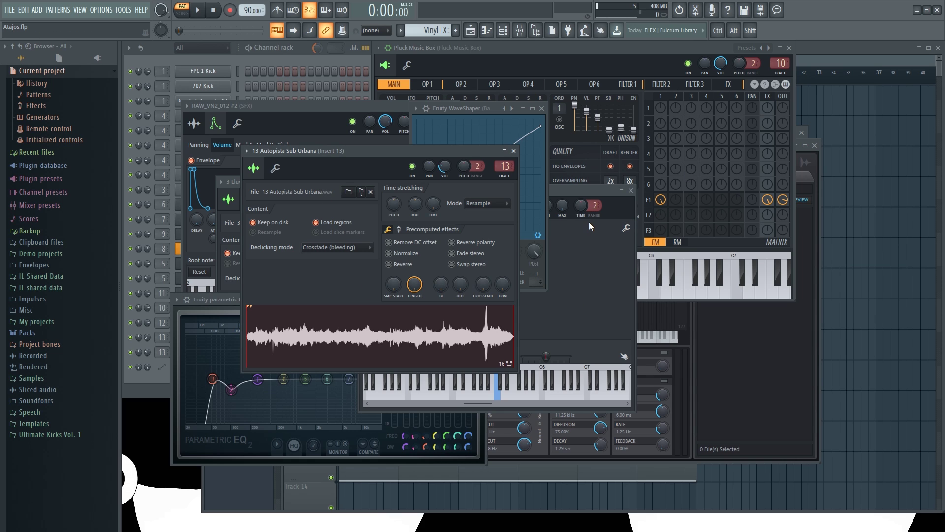
key("F12")
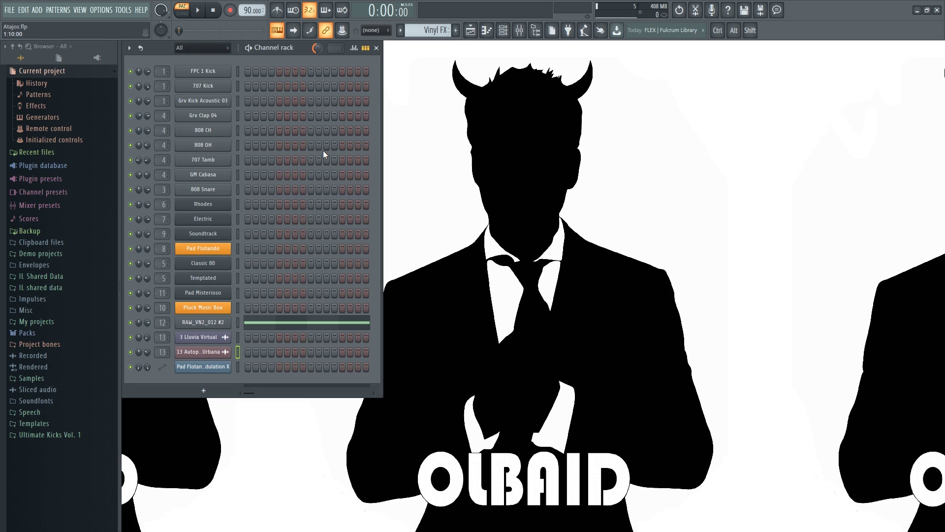
Step: Reopen the playlist and bring up the rename and colour box for the 3 Lluvia Virtual and 13 Autopista Sub Urbana clips, cancelling each time
key("F5")
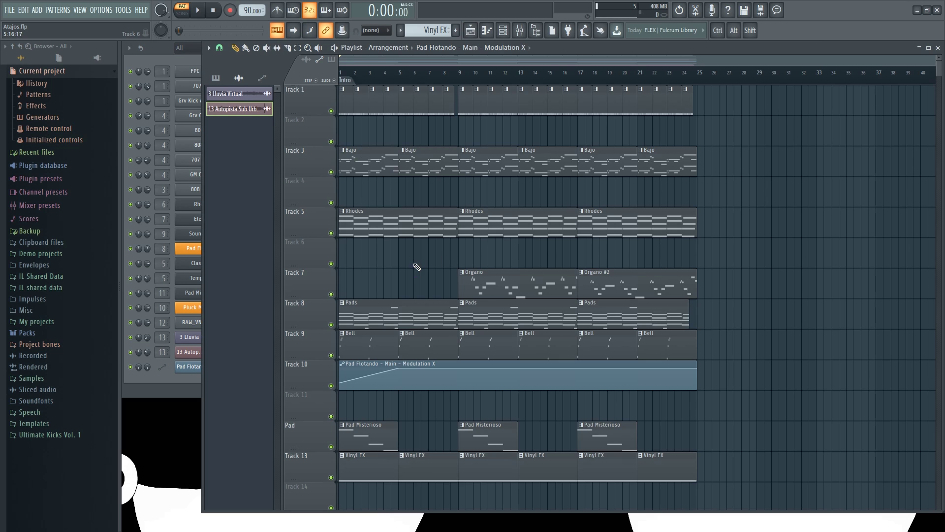
scroll(393, 265, "down", 3)
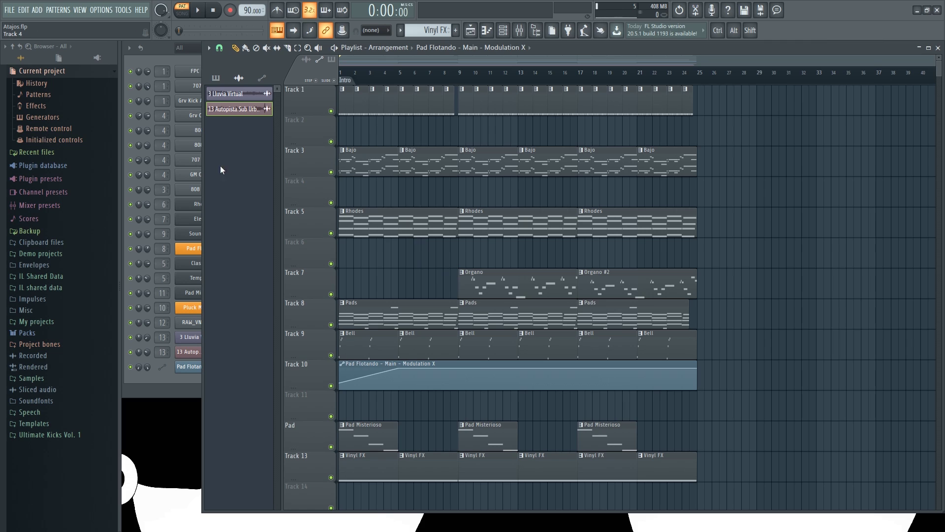
left_click(239, 93)
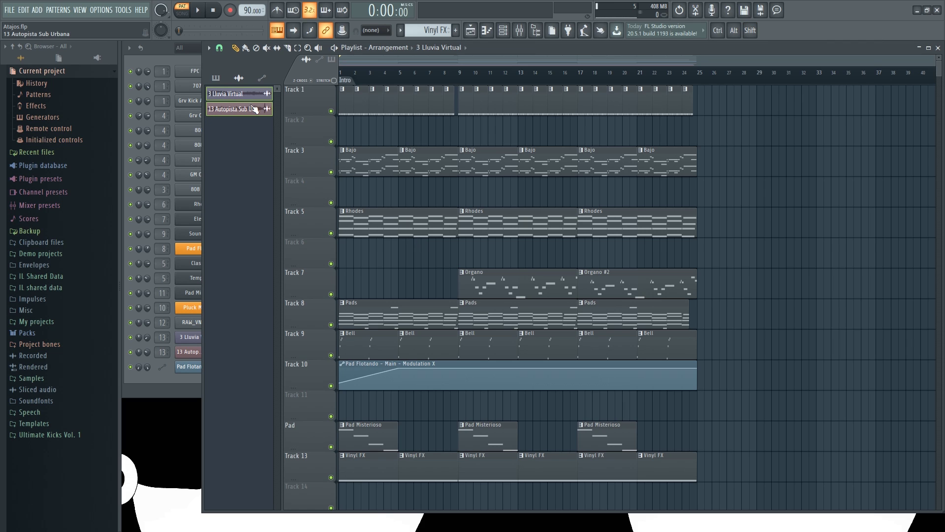
middle_click(233, 95)
key("Escape")
middle_click(237, 109)
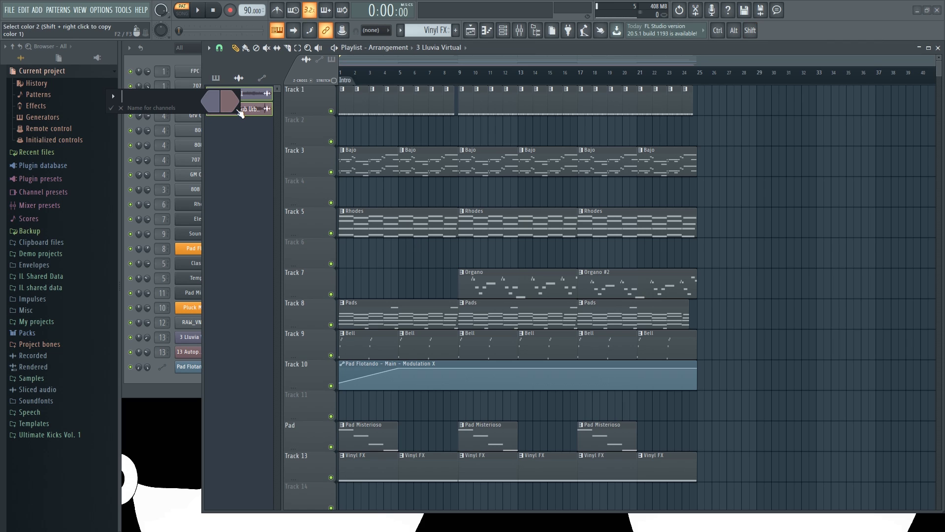
key("Escape")
Step: Open the rename box of the FPC 1 Kick channel in the channel rack and cancel it
left_click(164, 47)
right_click(202, 73, "shift")
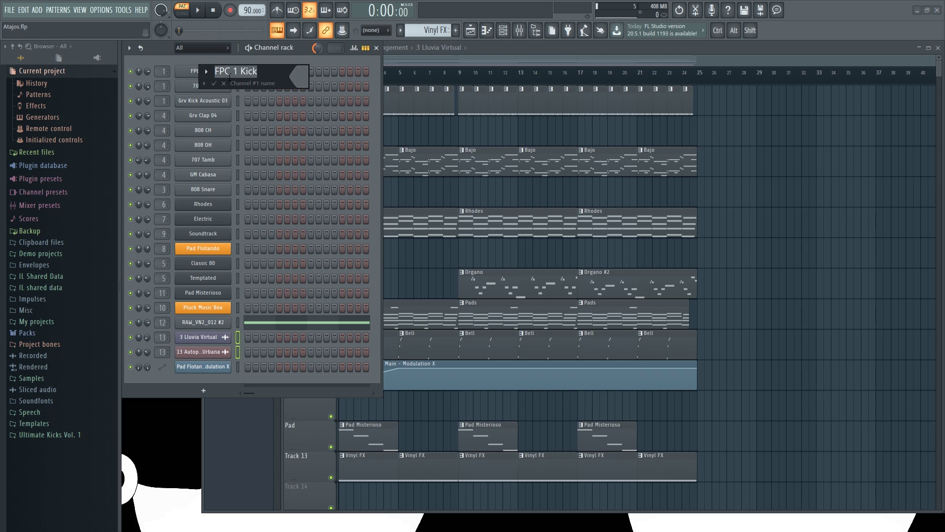
key("Escape")
Step: Open the plugin list for the first effect slot of mixer track Insert 17 and the Bass track's rename box, dismissing both
key("F9")
left_click(339, 176)
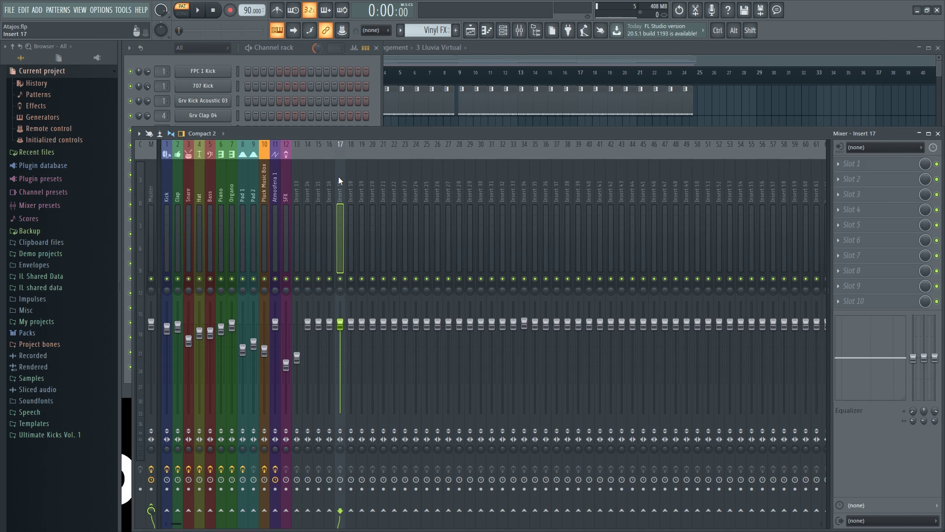
left_click(854, 162)
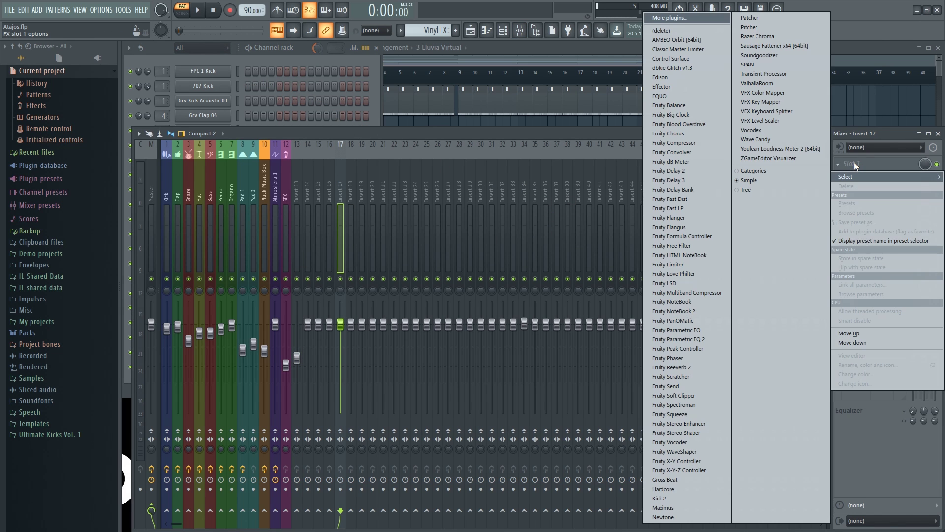
left_click(207, 181)
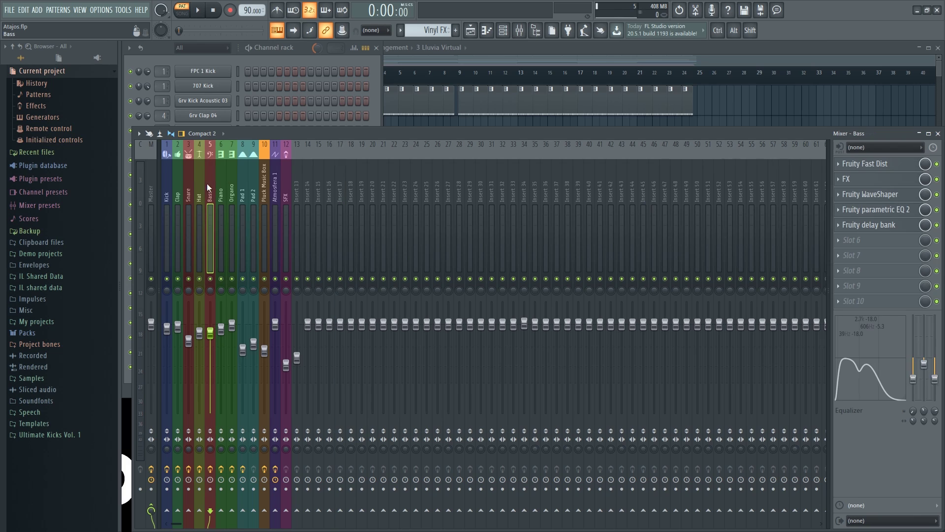
key("F2")
key("Escape")
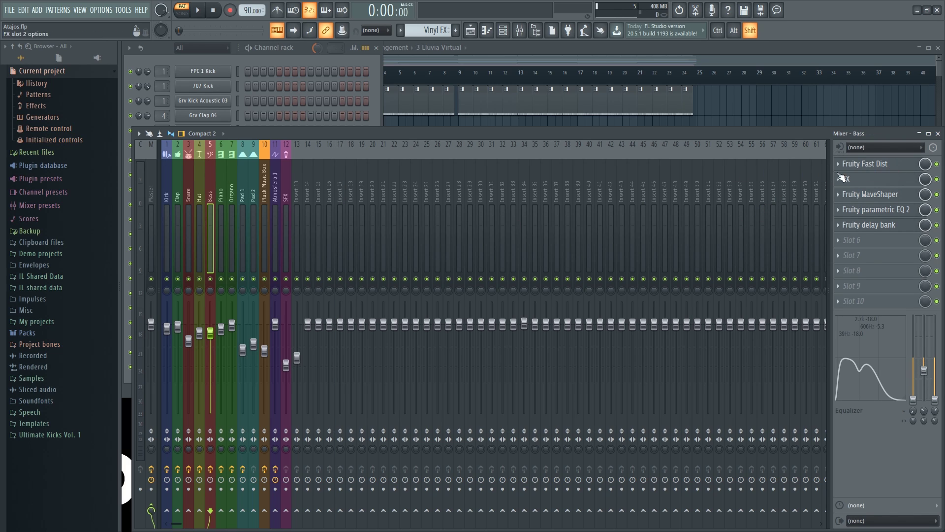
Step: Open and cancel the rename box of Fruity WaveShaper, and move Fruity delay bank above Fruity parametric EQ 2 on the Bass track
middle_click(870, 196)
key("Escape")
scroll(871, 224, "up", 1)
middle_click(871, 208)
Step: Return to the playlist, box-select groups of clips across several tracks twice, and clear the selection
left_click(300, 48)
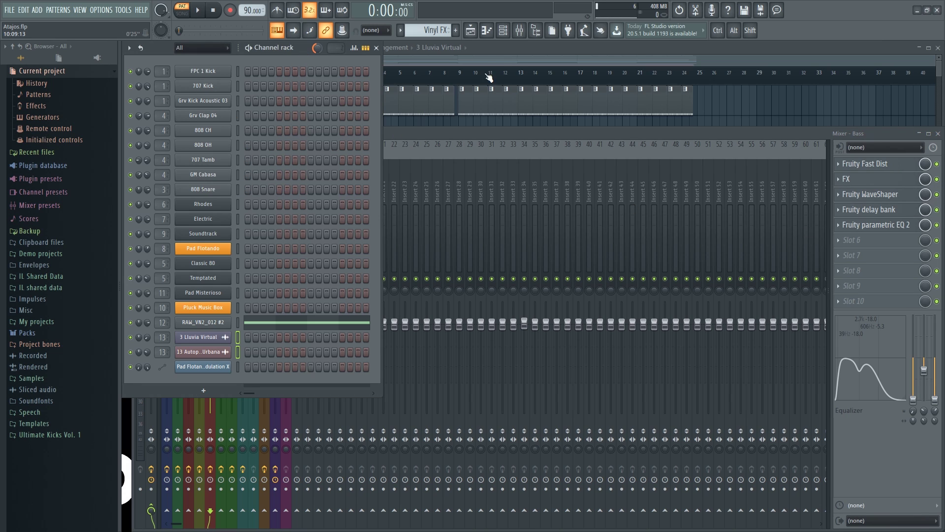
left_click(485, 49)
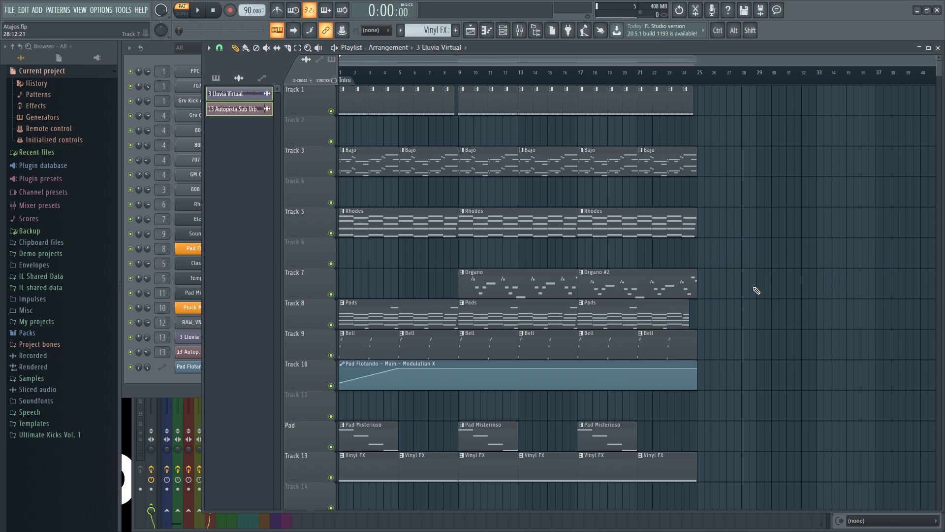
left_click_drag(834, 311, 564, 75)
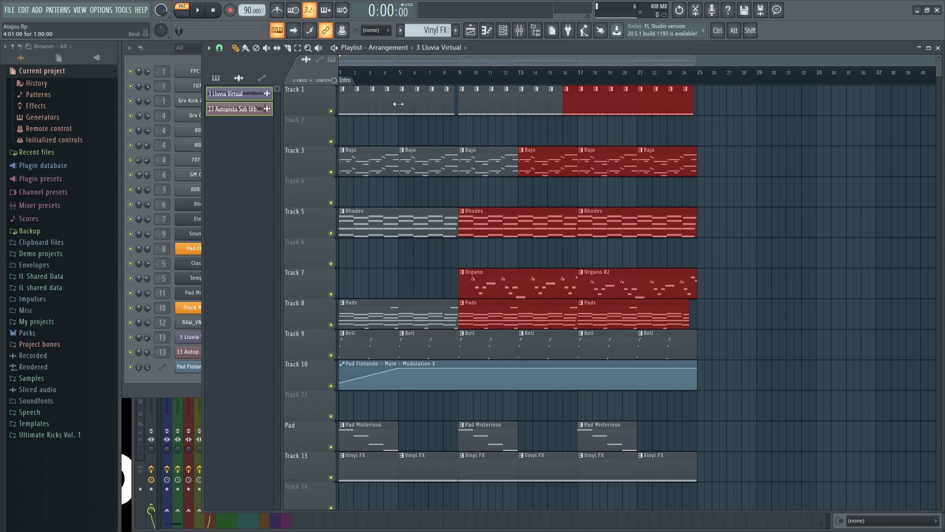
left_click_drag(786, 389, 492, 118)
left_click(796, 182)
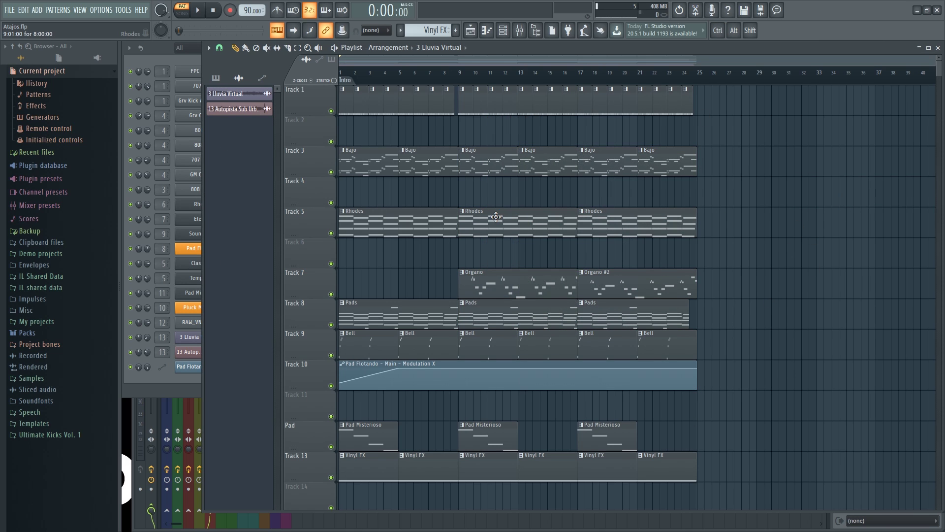
Step: Build one combined selection in the playlist from the last two Bajo, last Rhodes, Organo and first two Pads clips plus Track 1 clips at bars 2-5
key("F9")
key("F9")
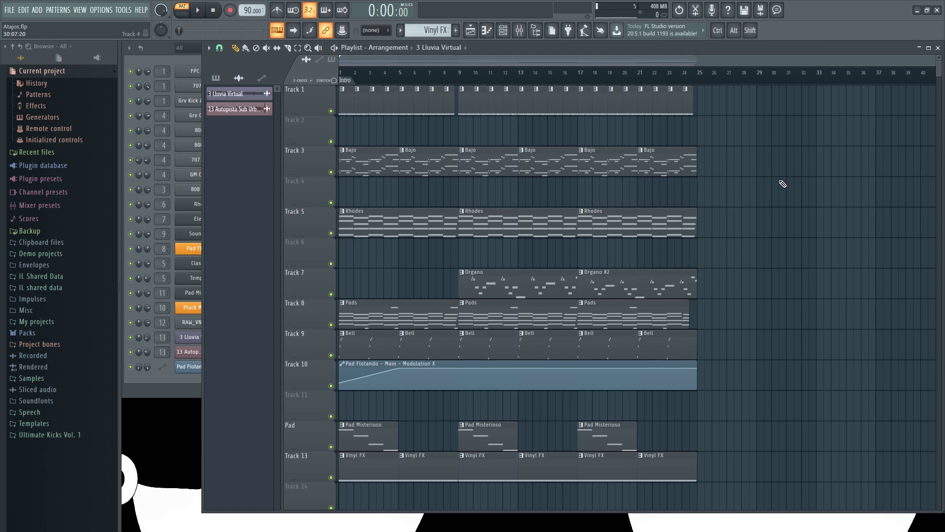
key("shift")
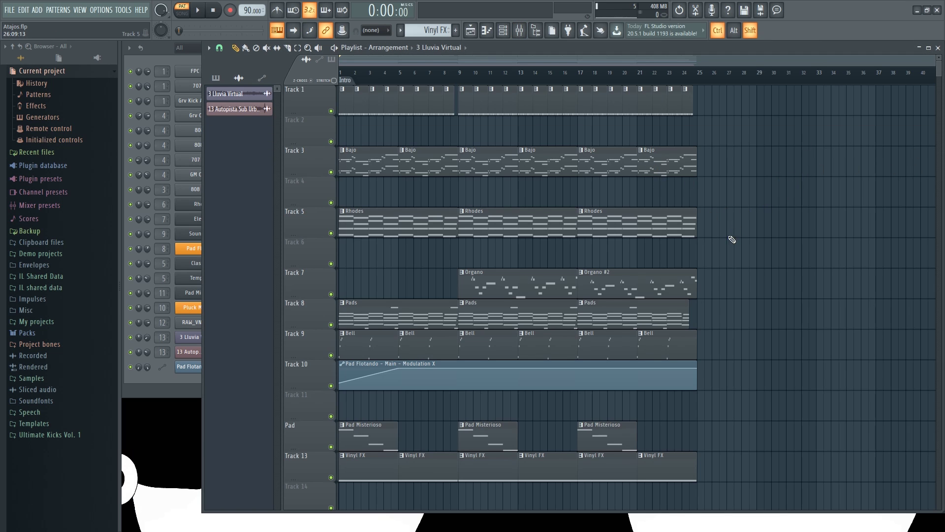
left_click_drag(731, 239, 601, 162)
left_click_drag(401, 239, 475, 327)
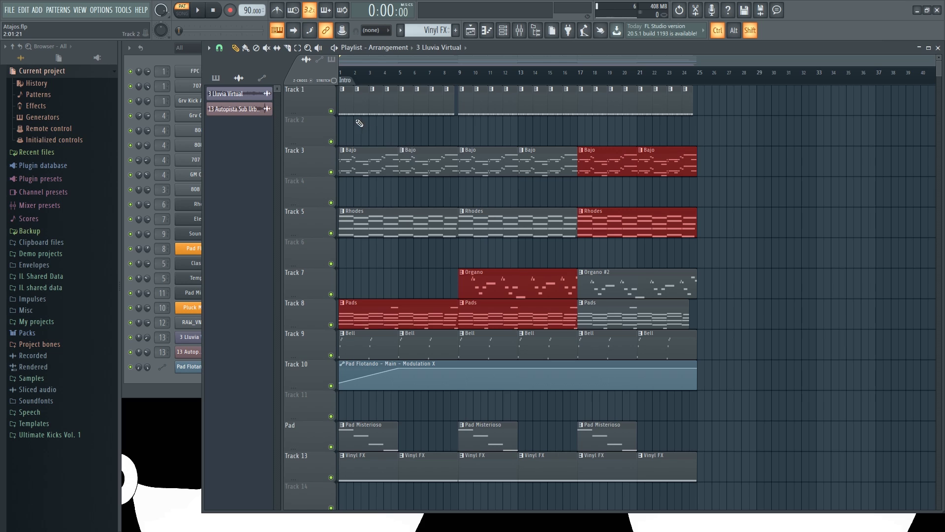
left_click_drag(356, 121, 408, 101)
left_click_drag(496, 280, 495, 280)
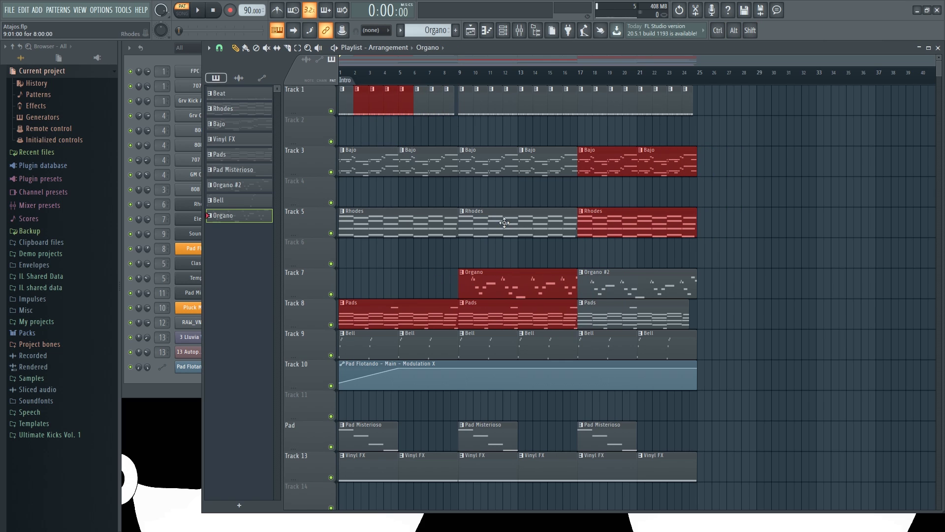
Step: Select mixer tracks Insert 15, Pad 2 and Inserts 21, 30, 39 and 47 together, and try moving their volume faders
key("F9")
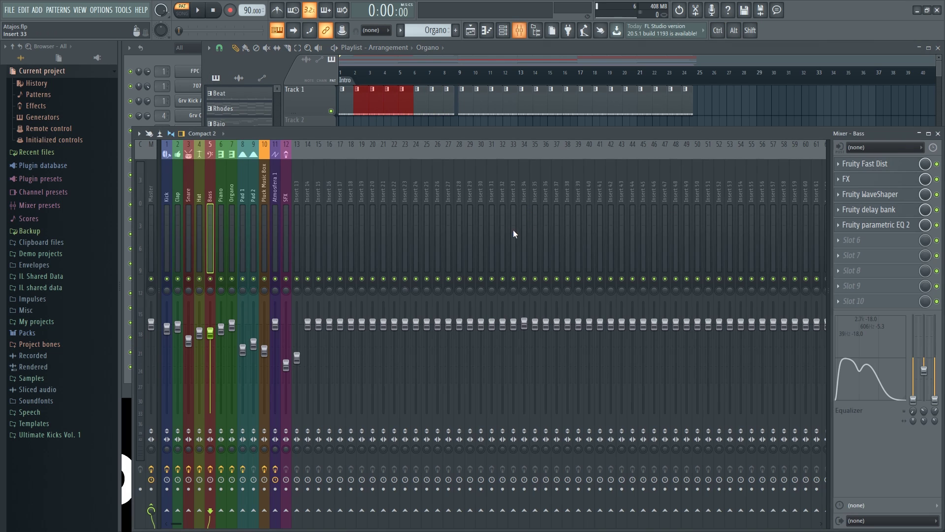
left_click(443, 181)
left_click(318, 176)
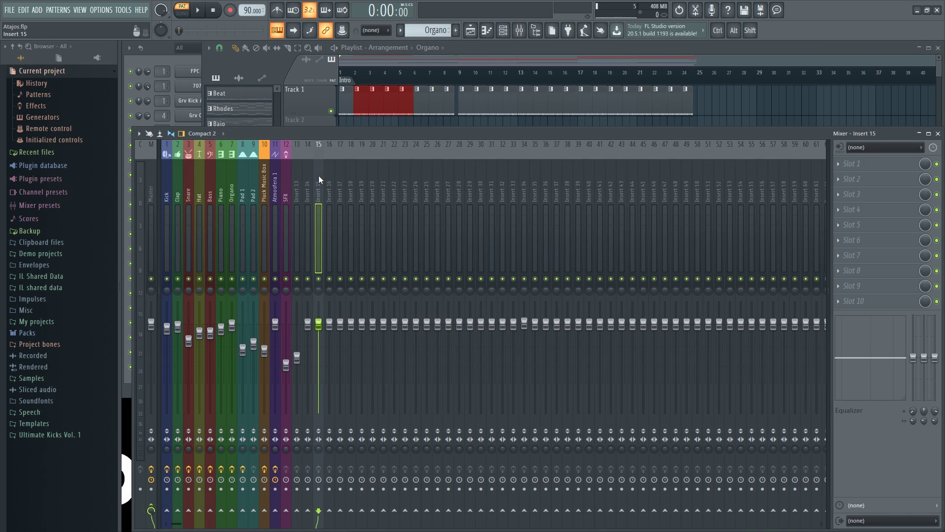
left_click(254, 182, "ctrl+shift")
left_click(383, 185, "ctrl+shift")
left_click(481, 183, "ctrl+shift")
left_click(578, 182, "ctrl+shift")
left_click(666, 182, "ctrl+shift")
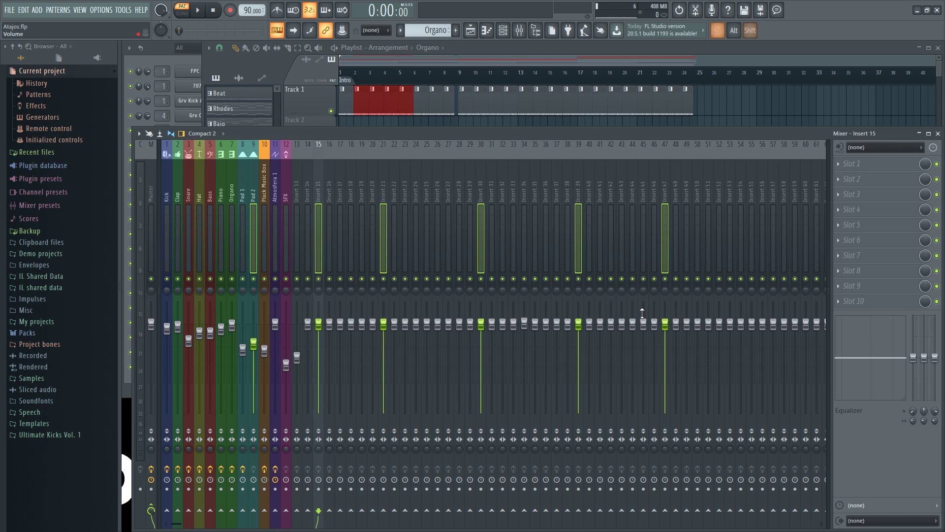
mouse_move(669, 325)
left_mouse_down()
mouse_move(671, 340)
mouse_move(672, 329)
left_mouse_up()
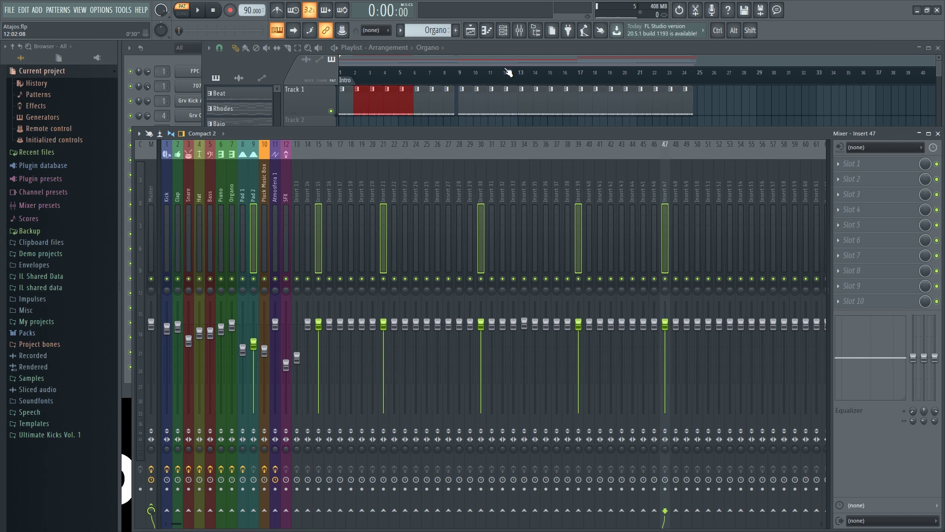
Step: Clear the clip selection in the playlist and open the Bajo clip at bar 9 in the piano roll
key("F5")
left_click(433, 264)
double_click(497, 157)
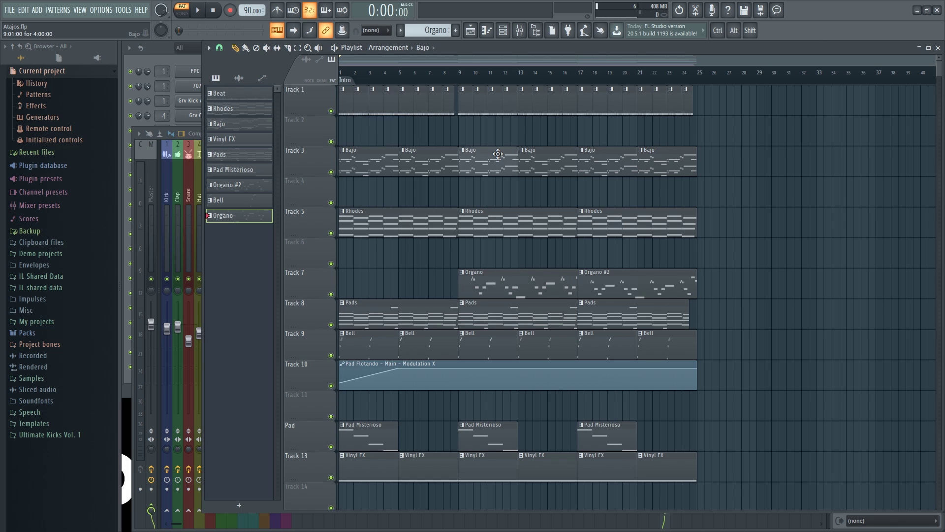
scroll(240, 180, "up", 3)
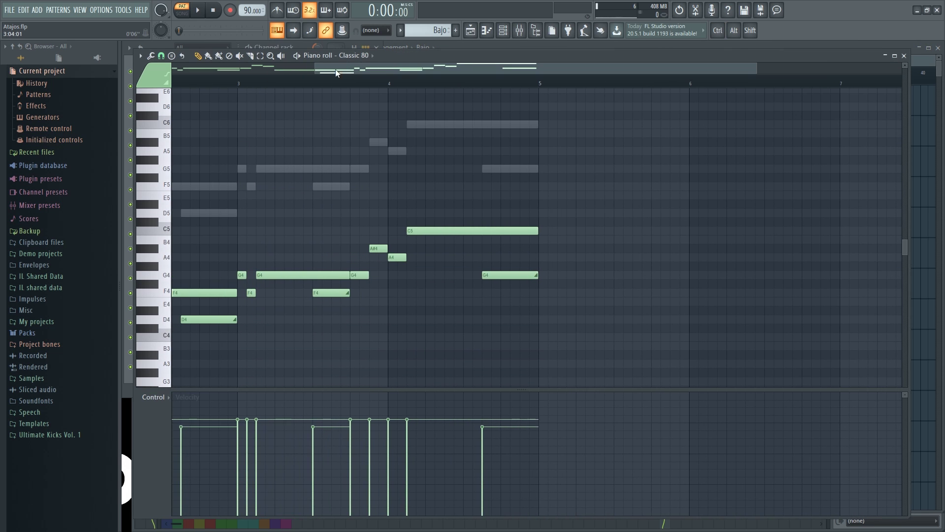
Step: Box-select several separate groups of notes in the Classic 80 piano roll as one combined selection
left_click_drag(331, 72, 216, 73)
scroll(284, 177, "down", 1)
left_click_drag(347, 273, 371, 322)
left_click_drag(496, 228, 550, 269)
left_click(200, 277, "ctrl+shift")
left_click_drag(261, 227, 297, 270)
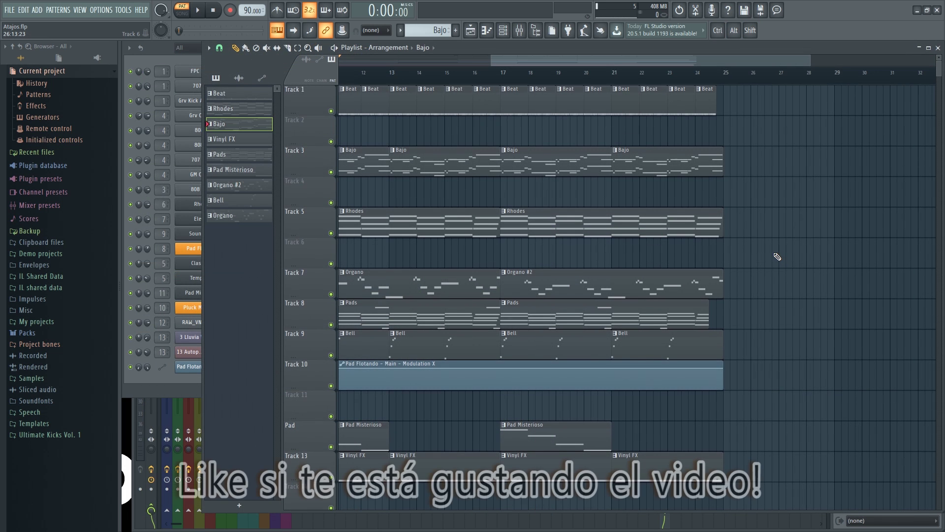
Step: Back in the playlist, place single Bajo clips on Track 3 at bars 25 and 29 and delete them
scroll(777, 256, "up", 4)
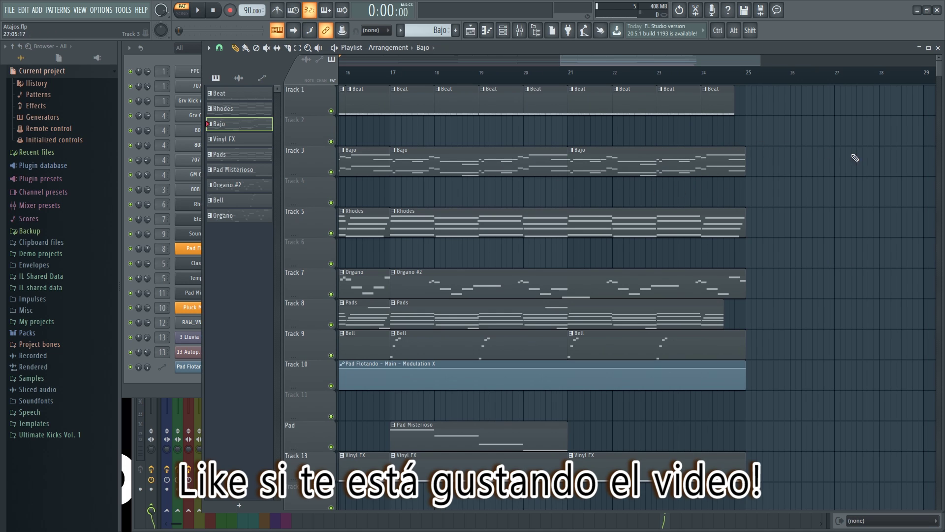
scroll(783, 190, "right", 2)
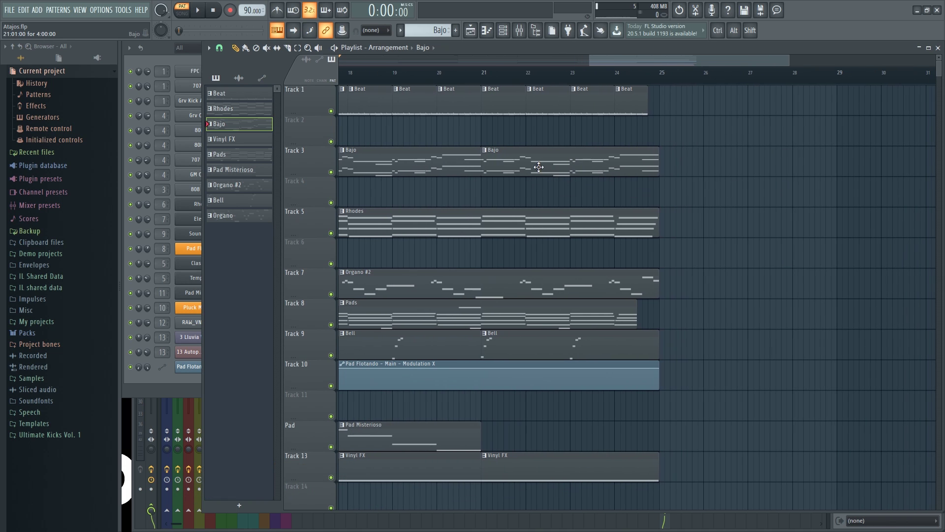
left_click(668, 161)
left_click(865, 160)
right_click(870, 161)
right_click(832, 165)
left_click(667, 161)
right_click(772, 169)
Step: Select the two Bajo clips from bar 17 on Track 3, place a copy of them at about bar 25.5 and delete it
key("ctrl")
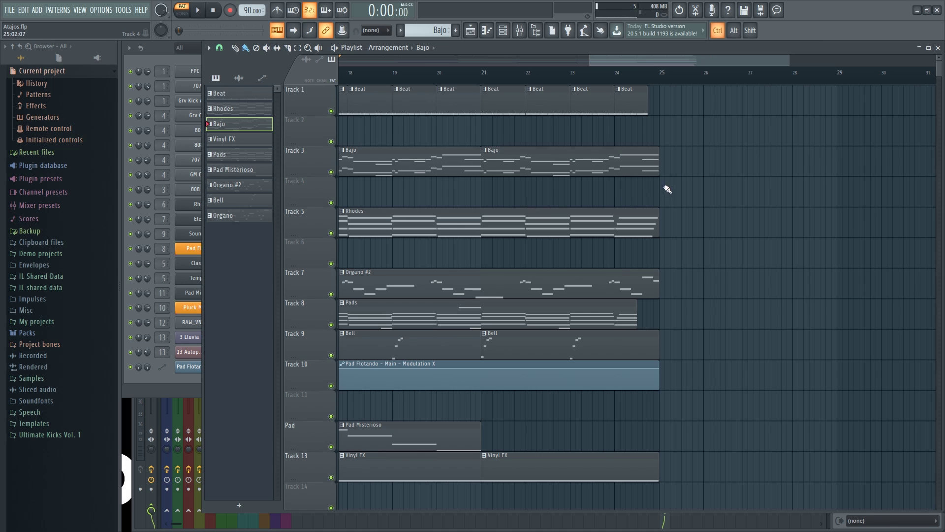
left_click_drag(688, 204, 405, 158)
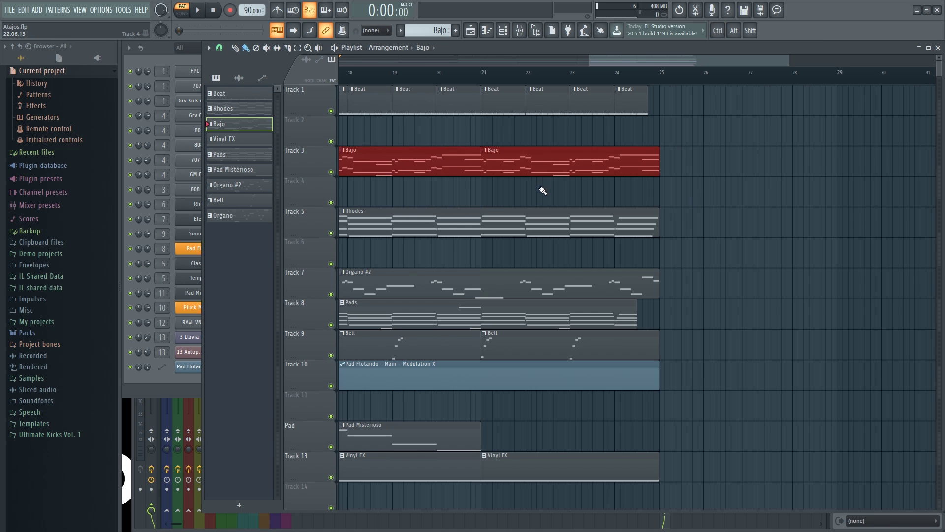
scroll(566, 194, "up", 2)
left_click_drag(595, 197, 594, 198)
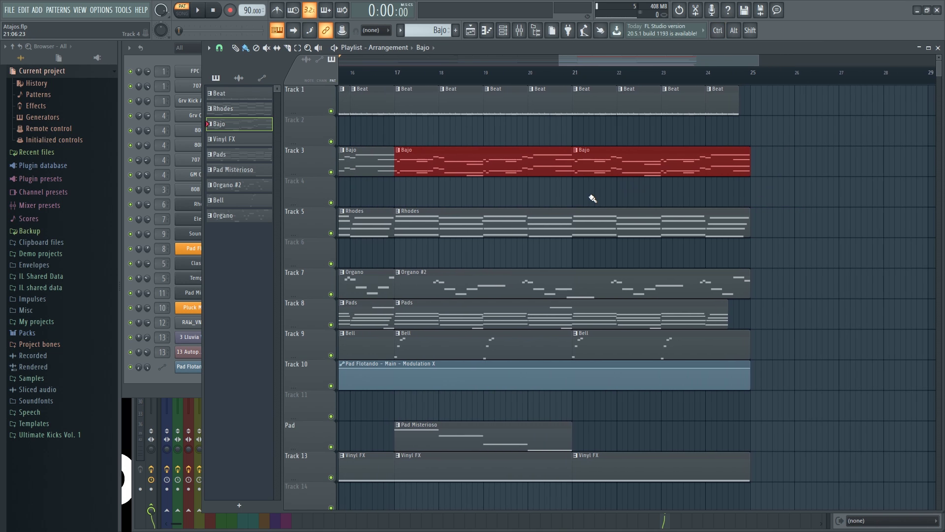
key("ctrl")
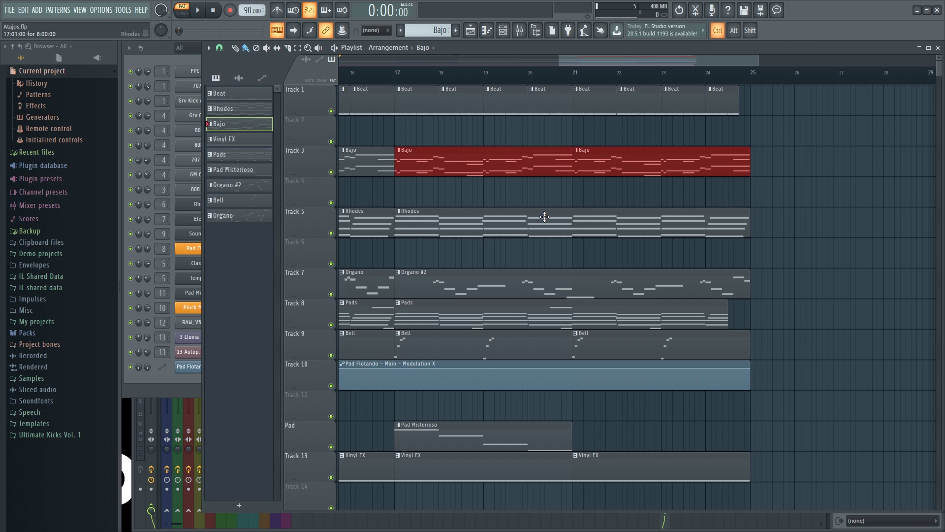
left_click_drag(483, 163, 681, 164)
right_click(681, 165)
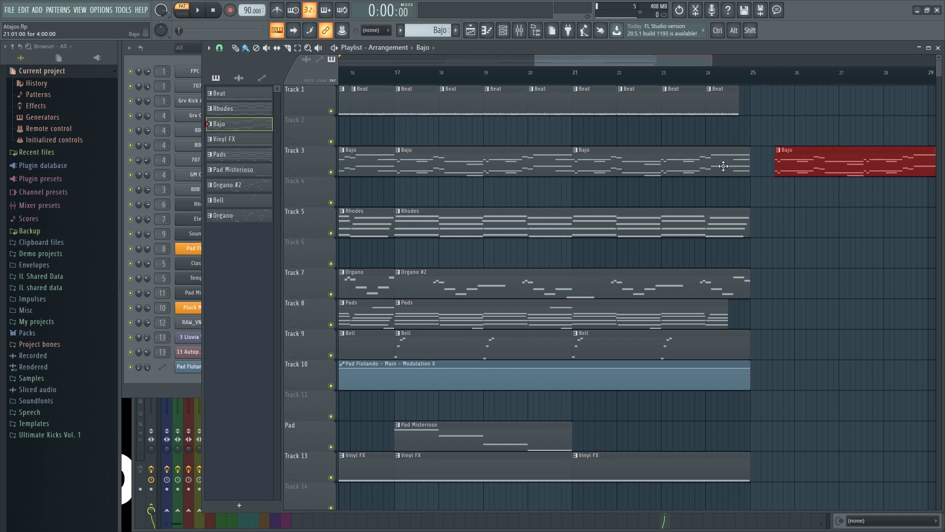
right_click(829, 169)
Step: Duplicate the two Bajo clips from bar 17 repeatedly along Track 3 up to bar 73 and delete the copies
left_click_drag(793, 179, 444, 148)
key("ctrl")
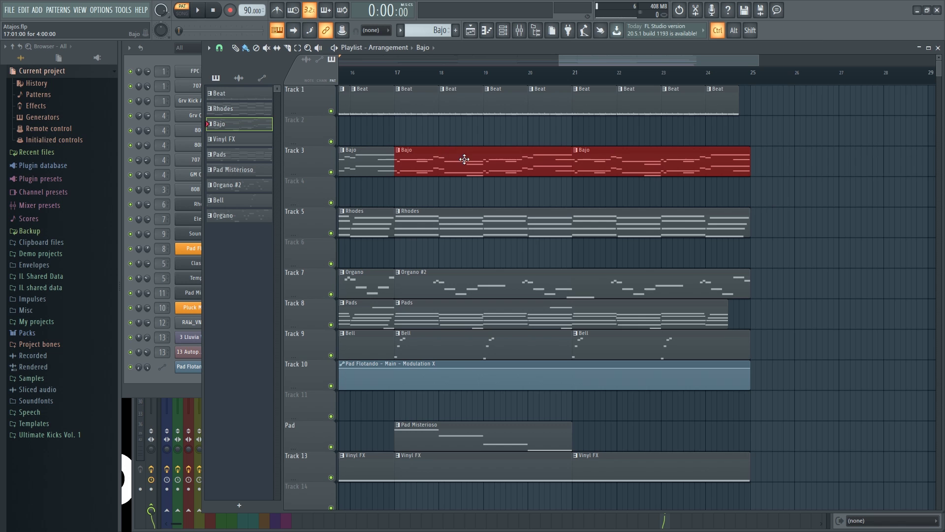
key("ctrl+b")
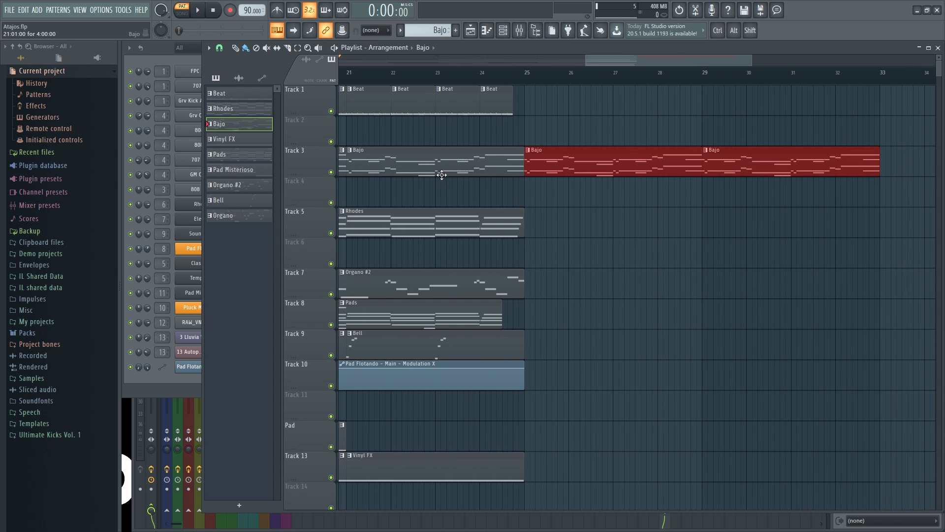
key("ctrl+b")
key("ctrl+b")
key("ctrl+b")
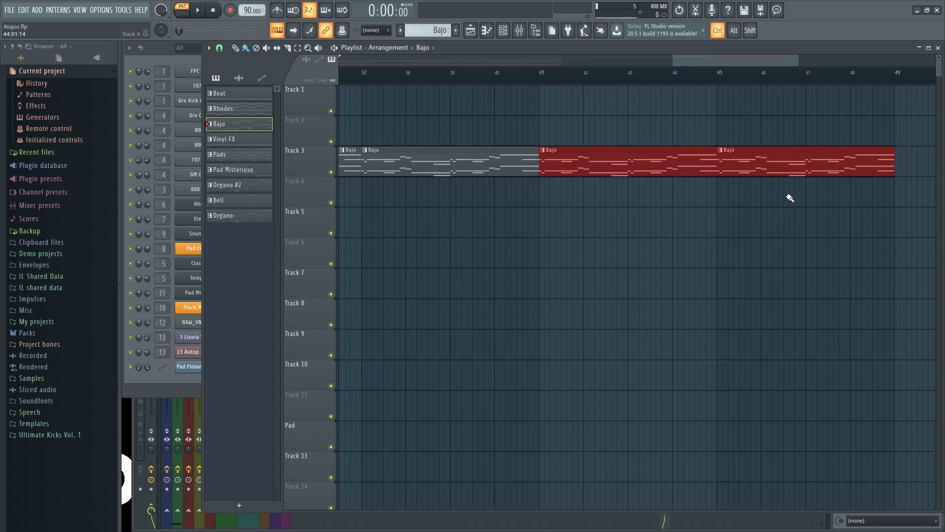
scroll(762, 216, "down", 6)
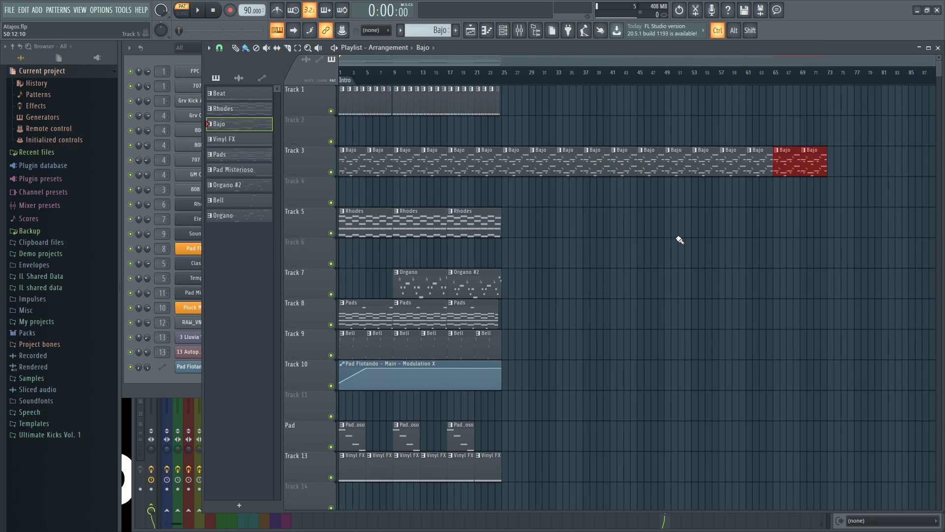
right_click(830, 171)
left_click_drag(615, 168, 517, 168)
Step: Lengthen the last Vinyl FX clip on Track 13 slightly past bar 25
scroll(475, 183, "up", 5)
mouse_move(780, 269)
left_mouse_down()
mouse_move(597, 225)
mouse_move(586, 213)
left_mouse_up()
scroll(684, 237, "up", 5)
left_click_drag(631, 237, 844, 199)
scroll(717, 248, "down", 3)
scroll(716, 247, "down", 2)
scroll(740, 356, "up", 5)
left_click_drag(765, 356, 730, 393)
scroll(737, 281, "up", 5)
left_click_drag(840, 243, 786, 165)
scroll(686, 287, "down", 3)
scroll(775, 253, "up", 2)
left_click_drag(774, 253, 763, 277)
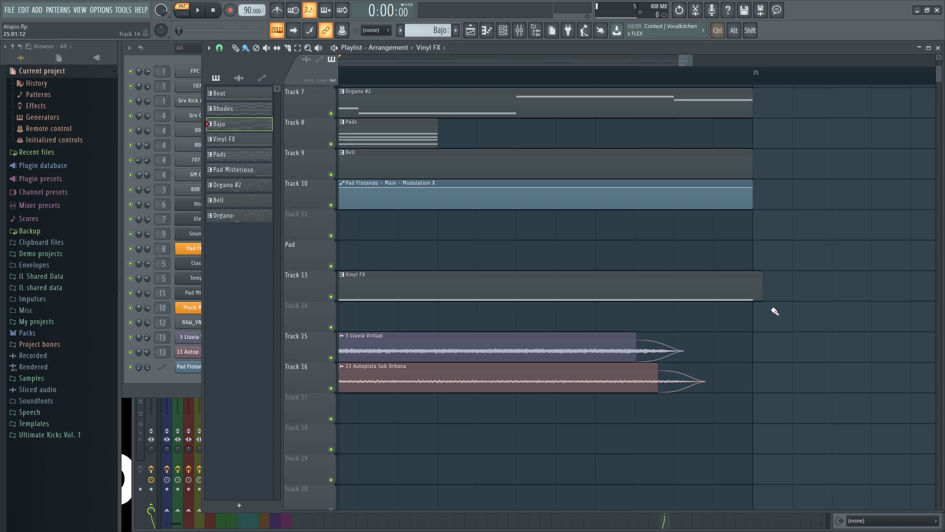
Step: Select the lengthened Vinyl FX clip and duplicate it four times along Track 13 up to about bar 41
scroll(763, 304, "down", 5)
left_click_drag(655, 261, 837, 291)
scroll(770, 283, "up", 5)
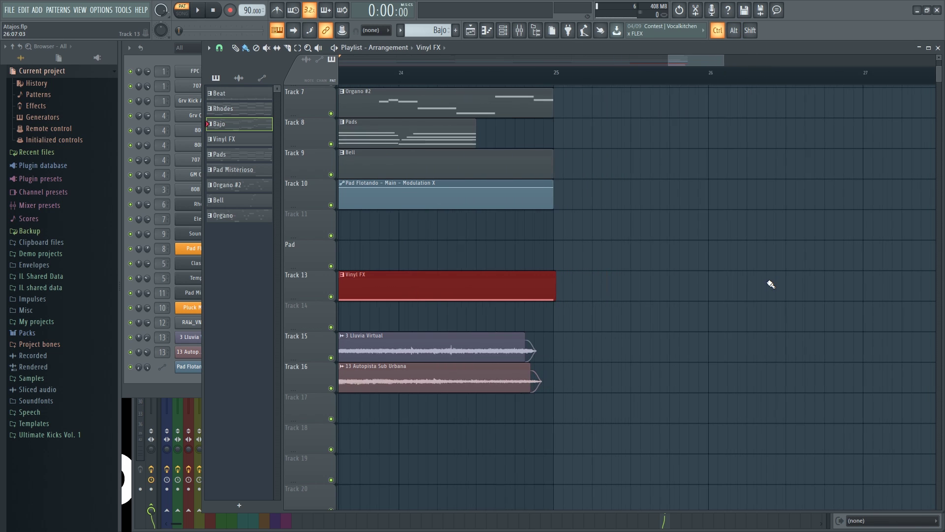
key("ctrl+b")
key("ctrl+b")
key("ctrl+b")
key("ctrl+b")
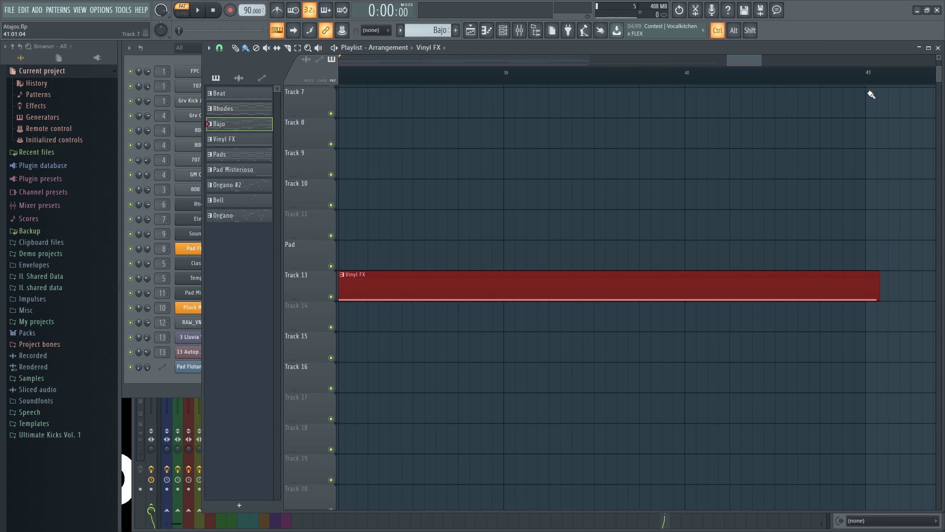
scroll(841, 300, "down", 5)
scroll(646, 239, "left", 2)
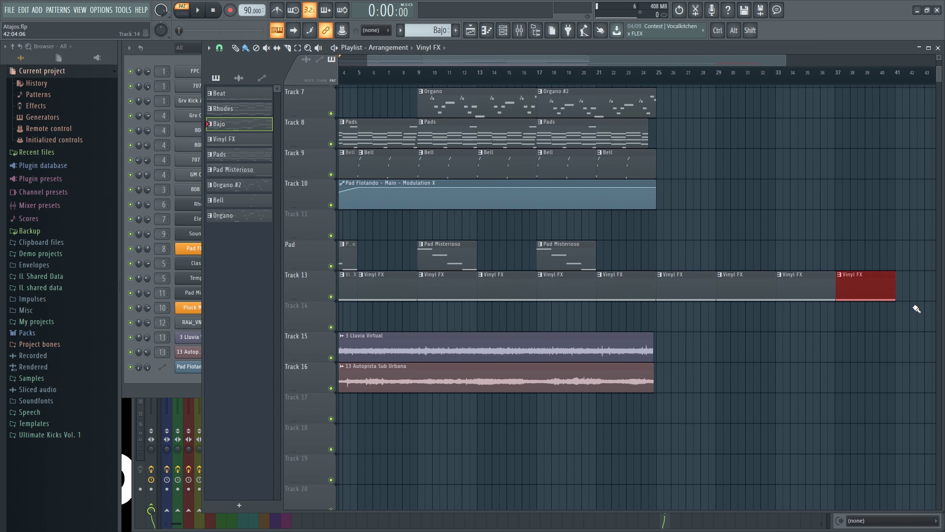
Step: Delete the Vinyl FX copies on Track 13 and trim the last original clip back to bar 25
right_click(874, 289)
scroll(627, 269, "up", 8)
scroll(768, 266, "up", 4)
left_click_drag(497, 273, 561, 291)
scroll(558, 285, "up", 4)
left_click(763, 294, "ctrl")
scroll(823, 246, "down", 6)
scroll(859, 202, "up", 2)
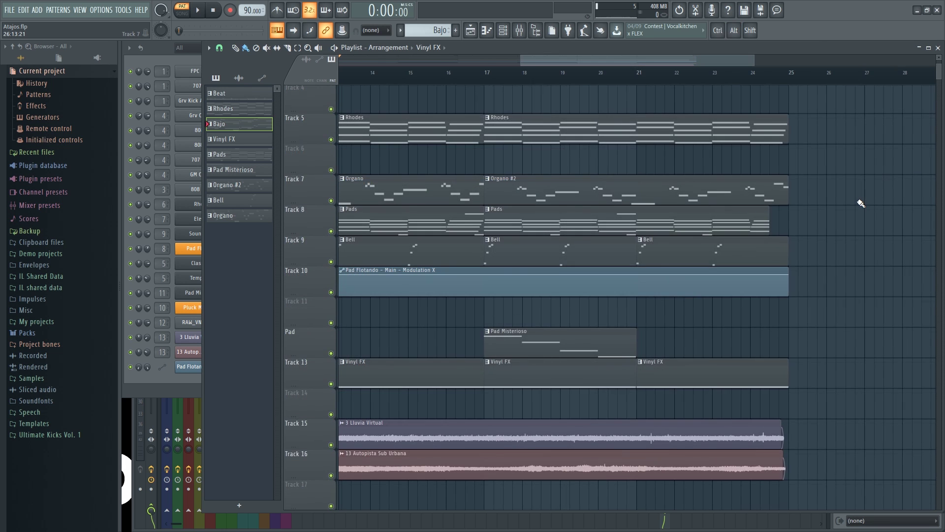
Step: Try copying the 3 Lluvia Virtual clip and the last Pad Misterioso clip into the empty area of the playlist
scroll(856, 215, "down", 10)
left_click_drag(591, 224, 623, 349)
scroll(664, 384, "down", 4)
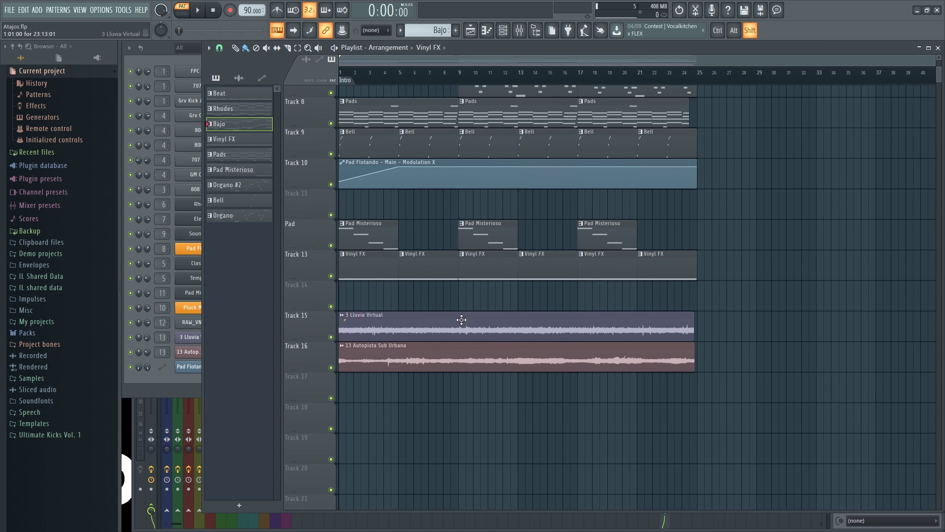
mouse_move(405, 322)
left_mouse_down()
mouse_move(546, 306)
mouse_move(614, 285)
mouse_move(639, 263)
mouse_move(782, 264)
left_mouse_up()
left_click_drag(612, 229, 800, 230)
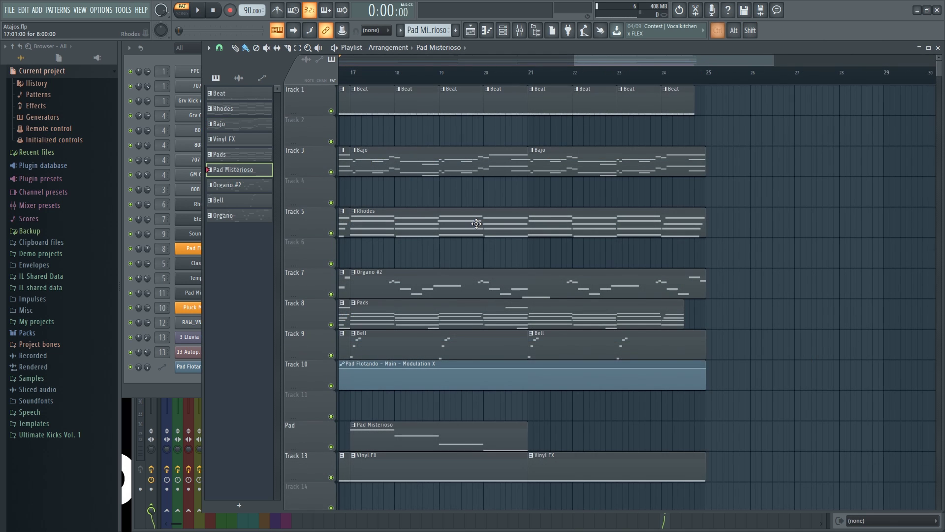
Step: Zoom and pan through the playlist around bars 17 to 25, from Track 1 down to Track 16
scroll(764, 242, "up", 2)
scroll(584, 253, "down", 2)
scroll(514, 255, "down", 1)
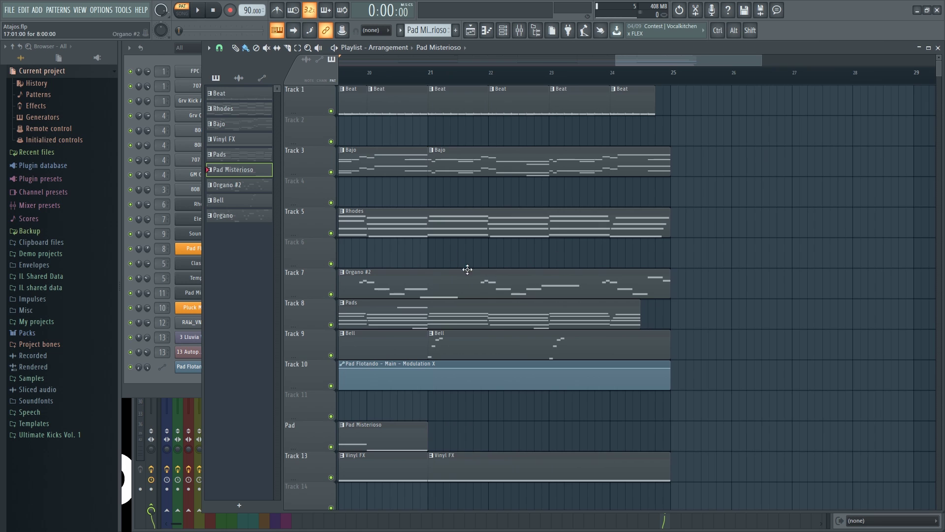
left_click_drag(470, 233, 570, 194)
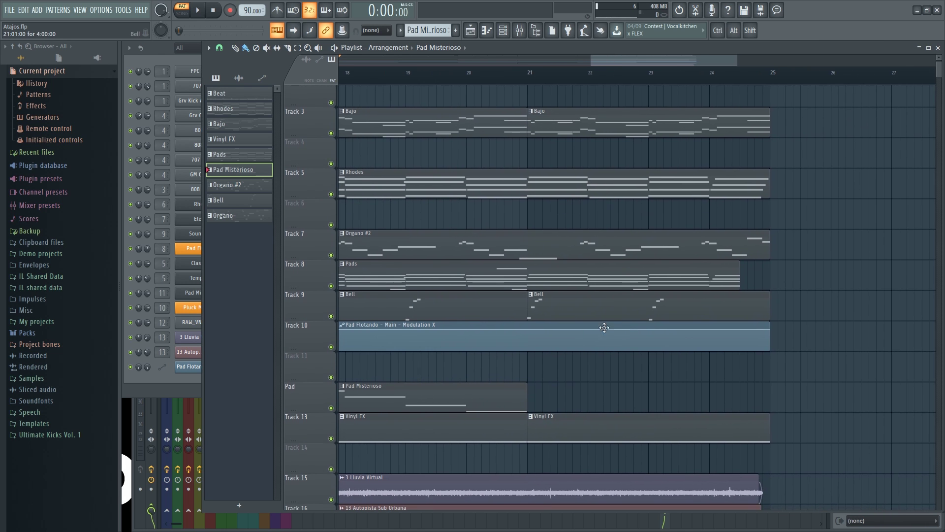
scroll(611, 316, "down", 2)
scroll(547, 376, "down", 4)
scroll(558, 333, "up", 1)
left_click_drag(607, 237, 706, 221)
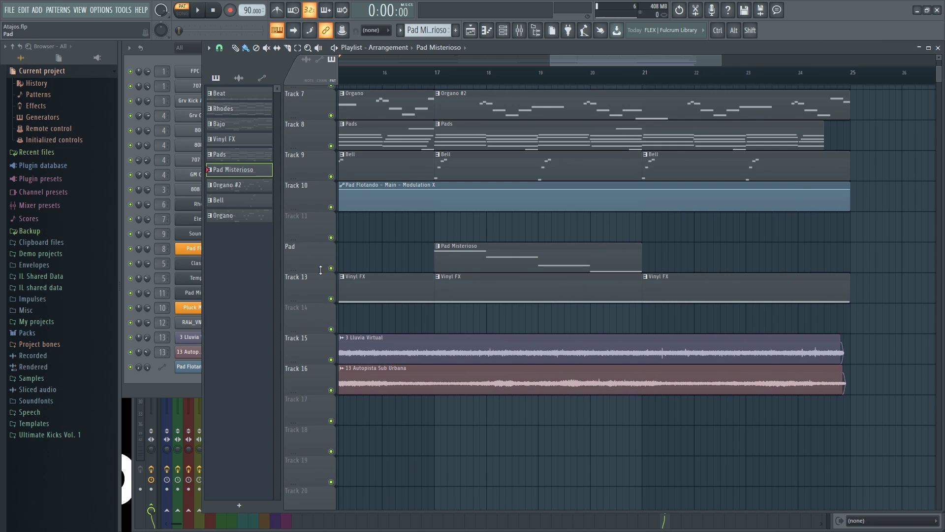
Step: Mute the whole Pad track and turn it back on
scroll(334, 274, "down", 3)
left_click(331, 268)
scroll(501, 245, "up", 3)
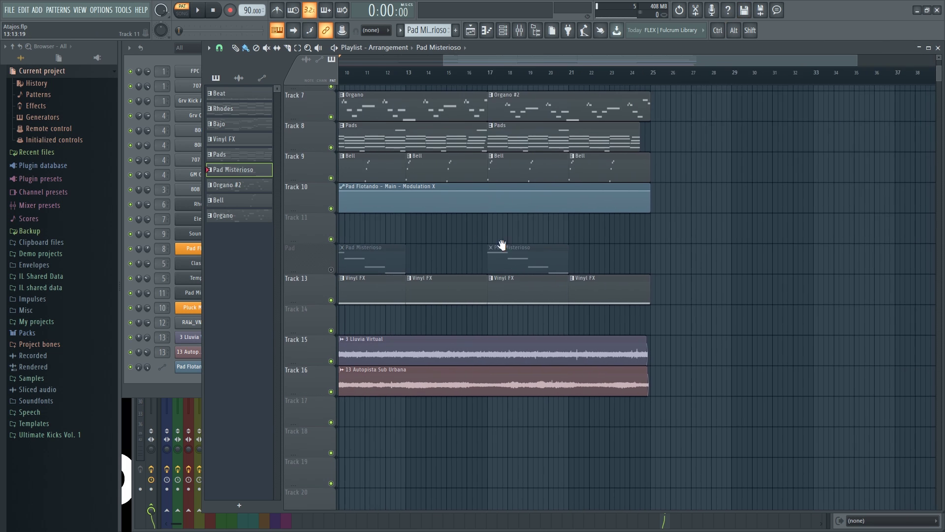
left_click(331, 276)
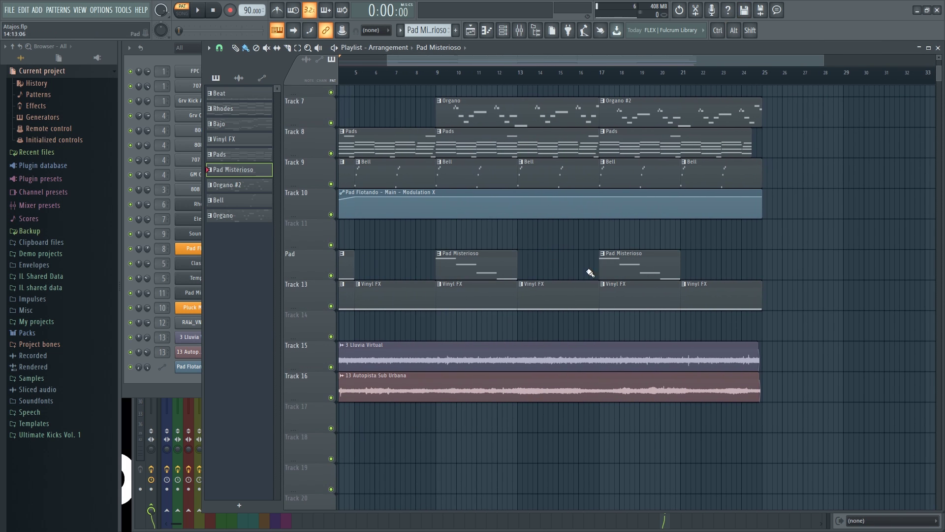
Step: Mute and unmute only the Pad Misterioso clip at bar 17 several times
scroll(640, 266, "up", 2)
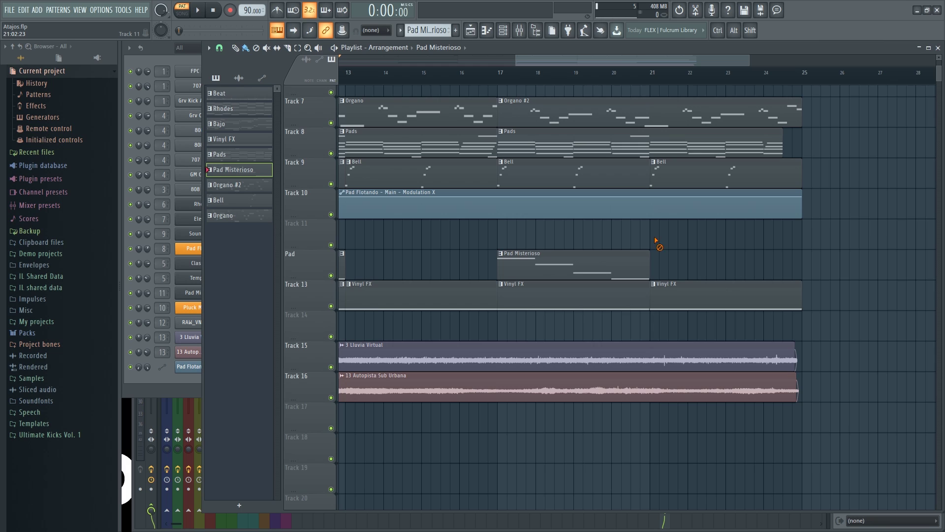
left_click(559, 272)
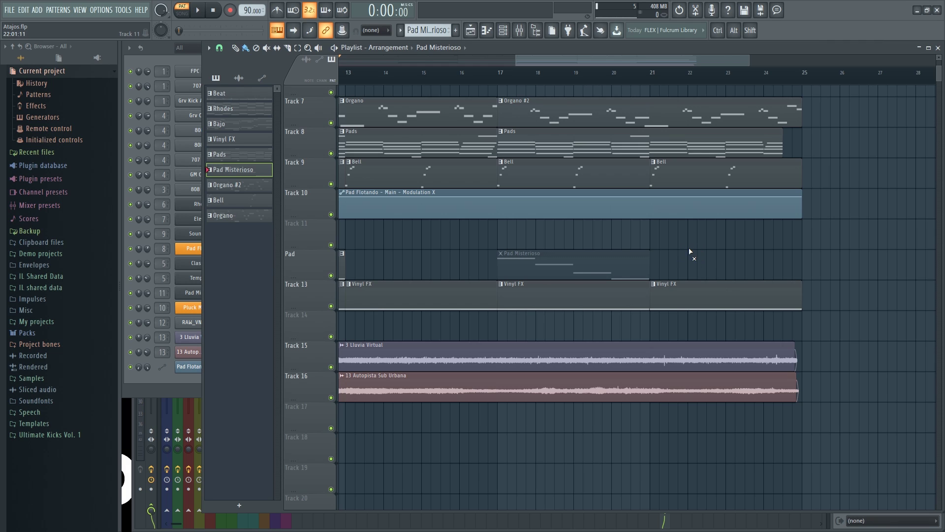
left_click(590, 269)
left_click(632, 260)
right_click(649, 260, "alt")
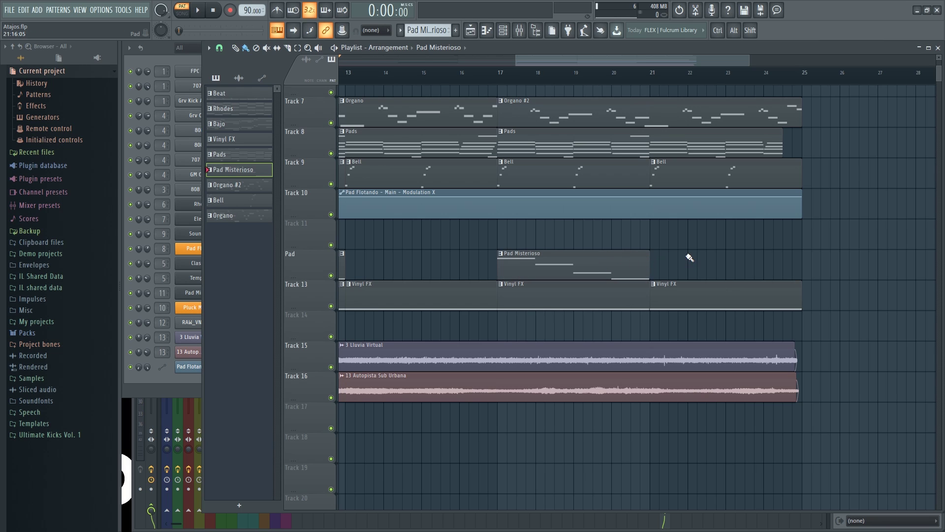
left_click(634, 257)
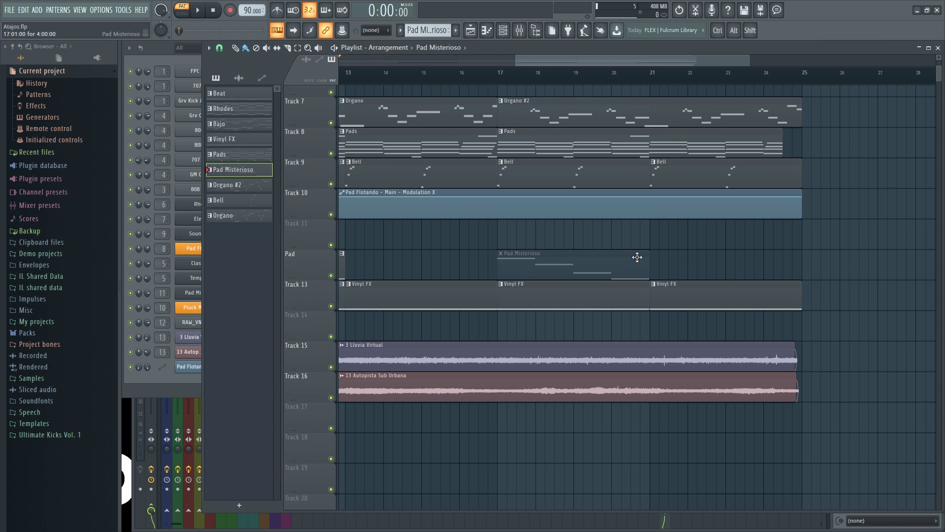
right_click(647, 261, "alt")
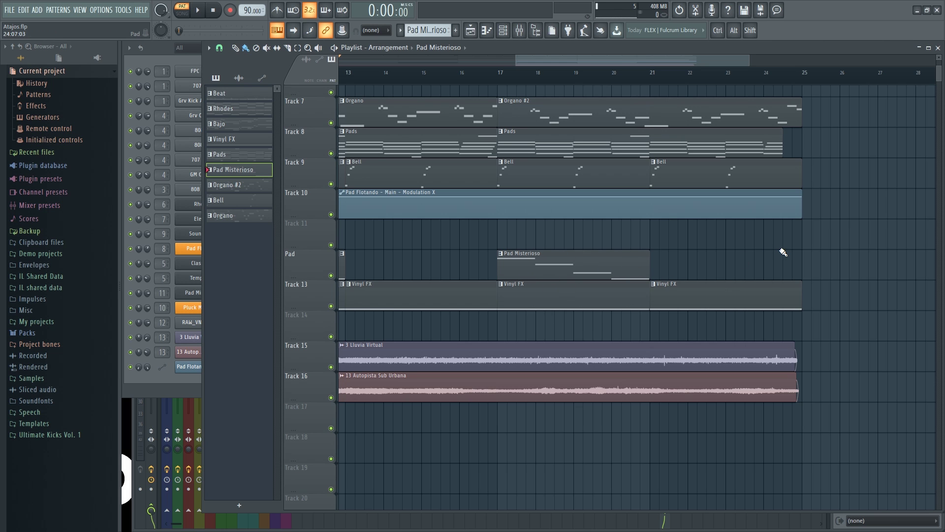
Step: Slice the last Vinyl FX clip on Track 13 at bars 23, 24 and about 24.4, and delete the end piece
left_click_drag(781, 251, 753, 260)
left_click(290, 48)
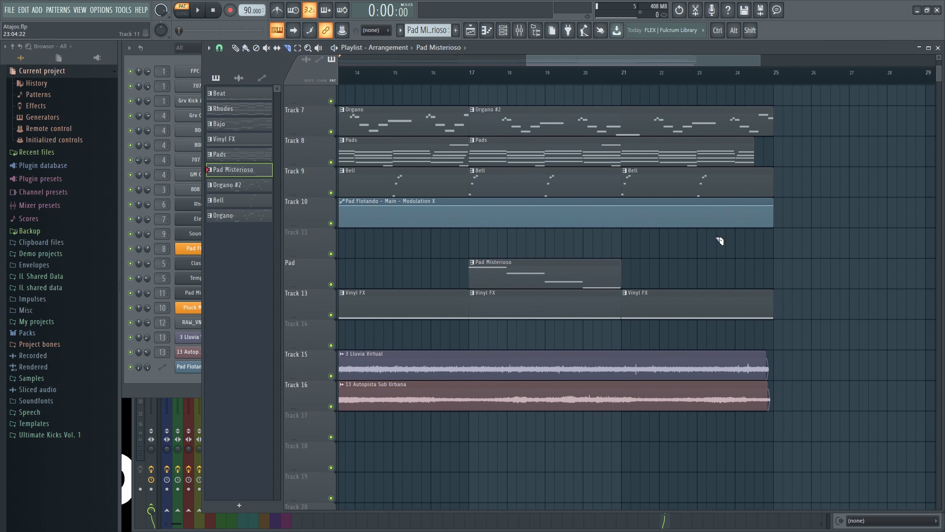
scroll(707, 252, "up", 4)
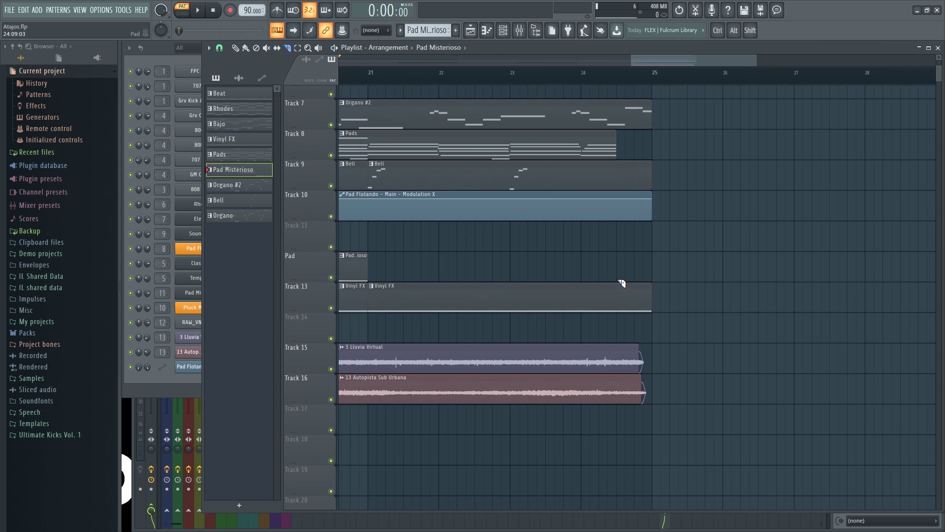
left_click_drag(617, 314, 617, 313)
left_click_drag(583, 275, 584, 327)
left_click_drag(517, 329, 516, 329)
right_click(632, 298)
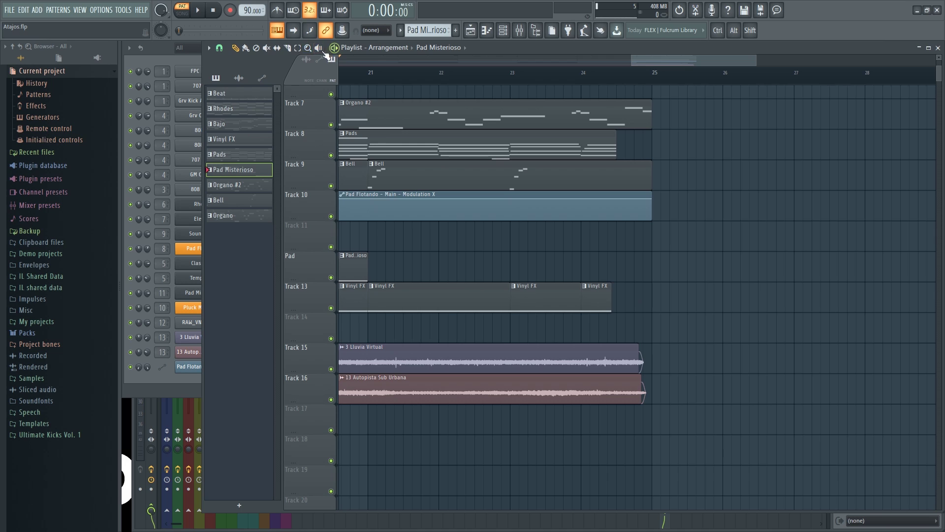
Step: Cut out the Vinyl FX section between bars 22 and about 22.5 on Track 13, and slice the clip again just before bar 22
scroll(566, 270, "up", 1)
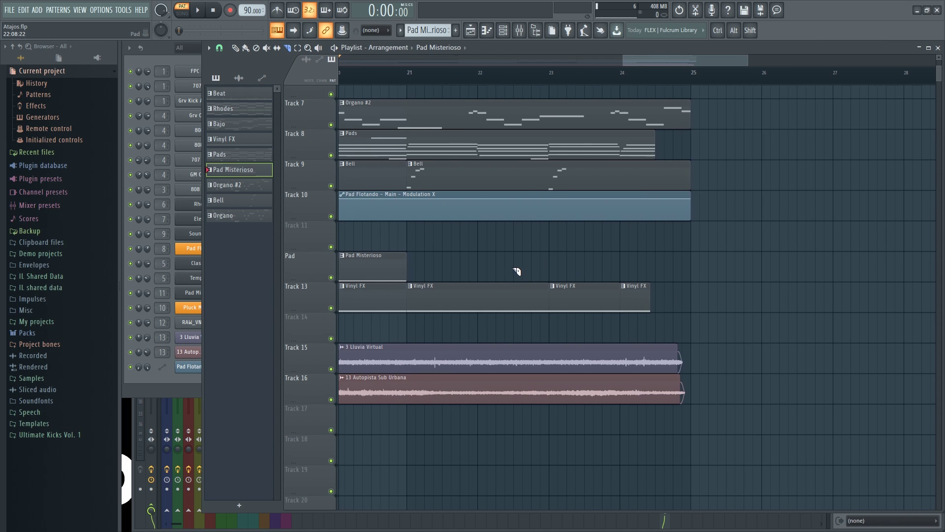
mouse_move(509, 296)
left_mouse_down()
mouse_move(515, 327)
mouse_move(514, 293)
left_mouse_up()
mouse_move(479, 326)
left_mouse_down()
mouse_move(522, 284)
mouse_move(480, 318)
left_mouse_up()
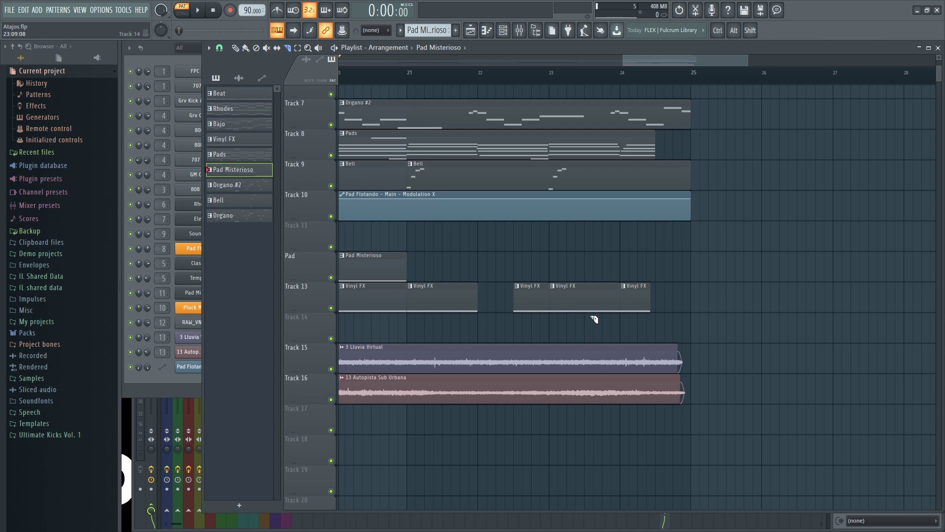
left_click_drag(522, 262, 541, 322)
scroll(546, 281, "up", 5)
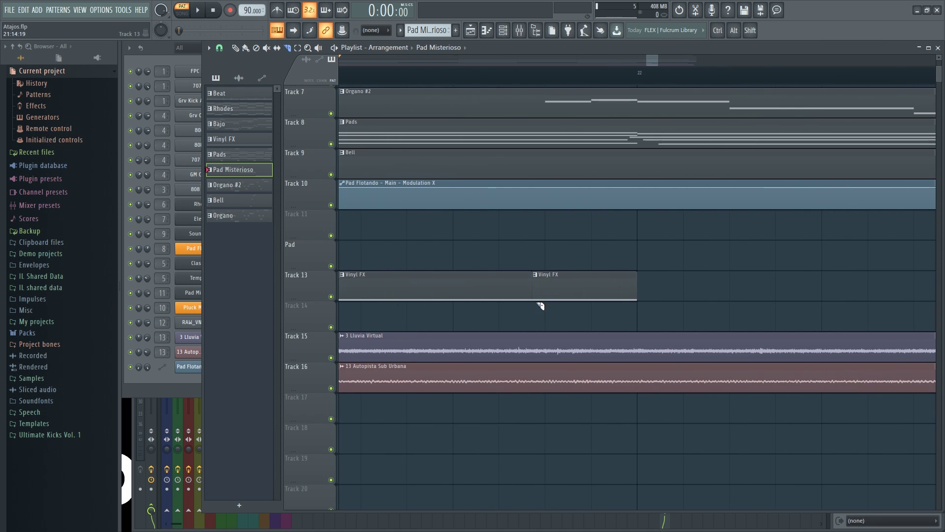
Step: Slice the clips on Tracks 13, 15 and 16 together at about bar 23.5, and cut out the pieces starting just before bar 23
scroll(578, 281, "down", 7)
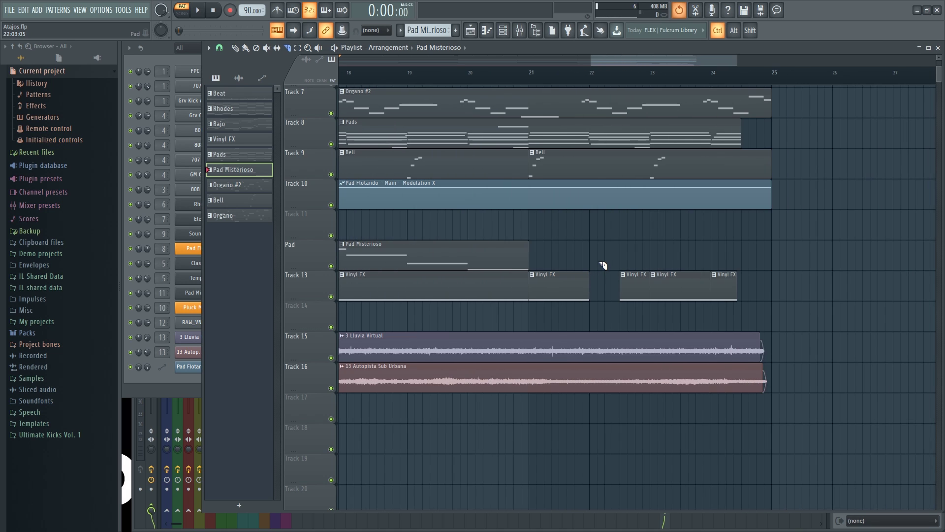
scroll(600, 262, "up", 1)
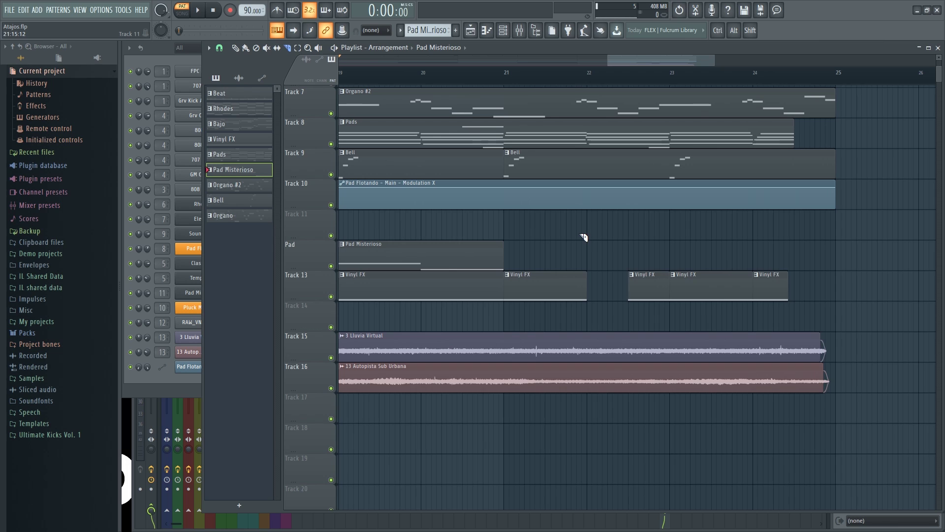
left_click_drag(585, 258, 715, 442)
scroll(823, 337, "up", 2)
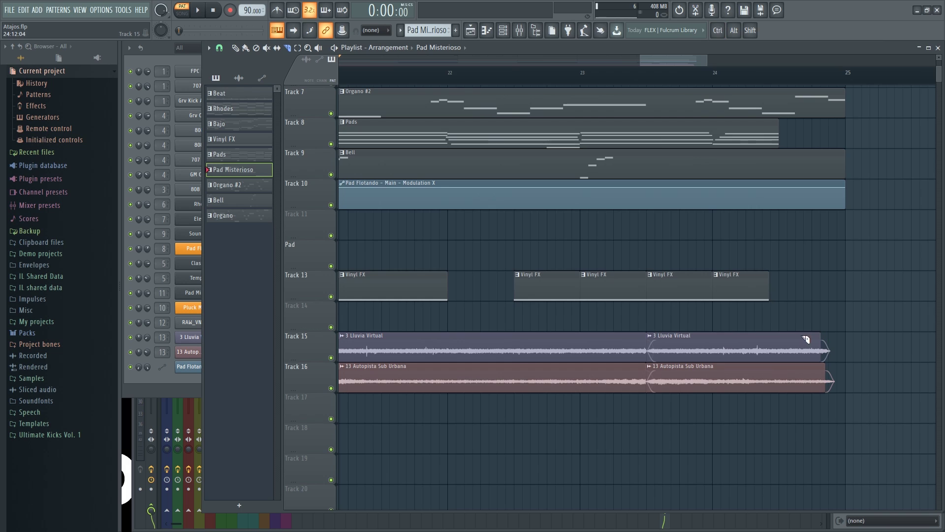
left_click_drag(551, 208, 566, 448)
Step: Undo and redo the last cut across Tracks 13, 15 and 16 repeatedly
key("ctrl+z")
key("ctrl+z")
key("ctrl+z")
key("ctrl+z")
key("ctrl+z")
key("ctrl+z")
key("ctrl+z")
key("ctrl+z")
key("ctrl+z")
key("ctrl+z")
key("ctrl+z")
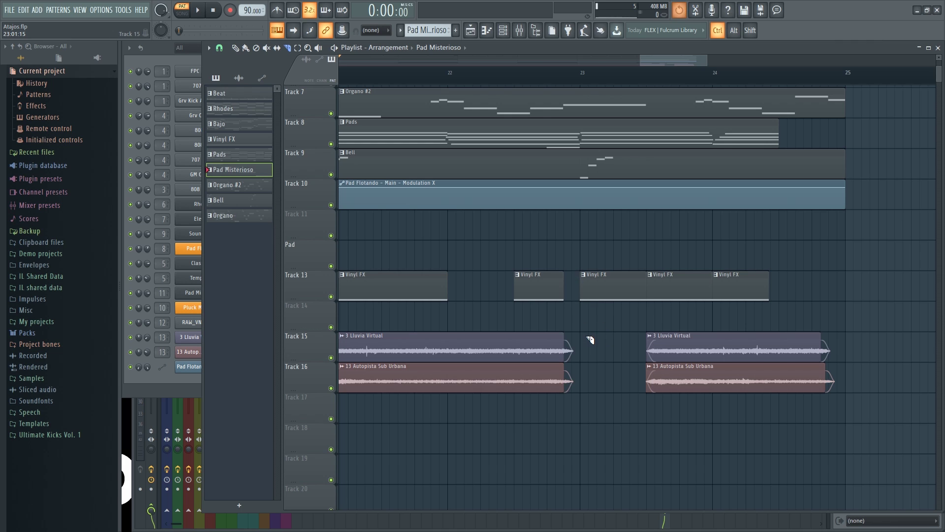
key("ctrl+z")
key("ctrl+z")
key("ctrl+z")
key("ctrl+z")
key("ctrl+z")
key("ctrl+z")
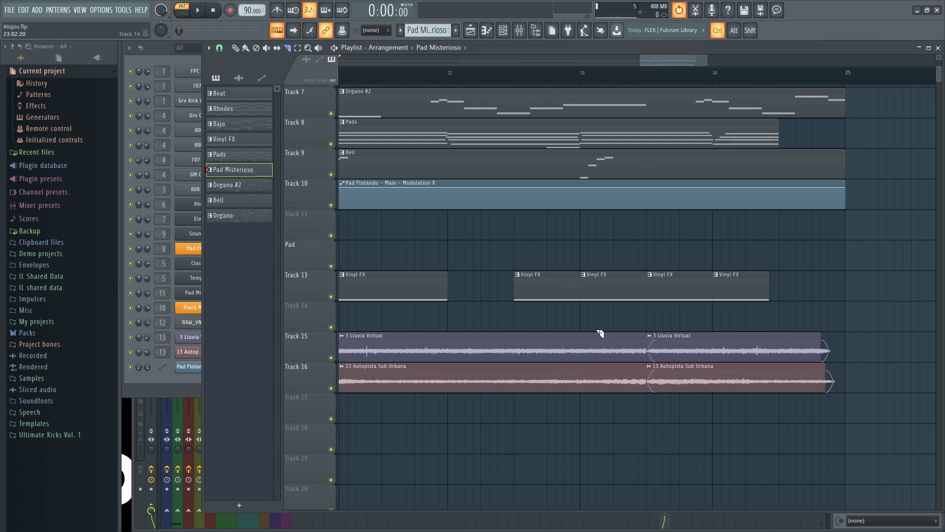
key("ctrl+z")
key("ctrl+z")
key("ctrl+z")
key("ctrl+z")
key("ctrl+z")
key("ctrl+z")
key("ctrl+z")
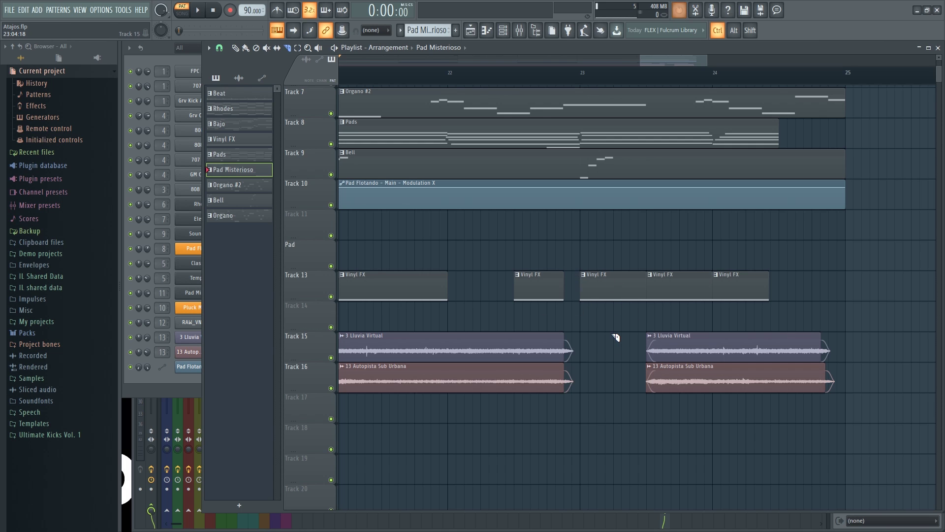
key("ctrl+z")
key("ctrl+z")
key("ctrl+z")
key("ctrl+z")
key("ctrl+z")
key("ctrl+z")
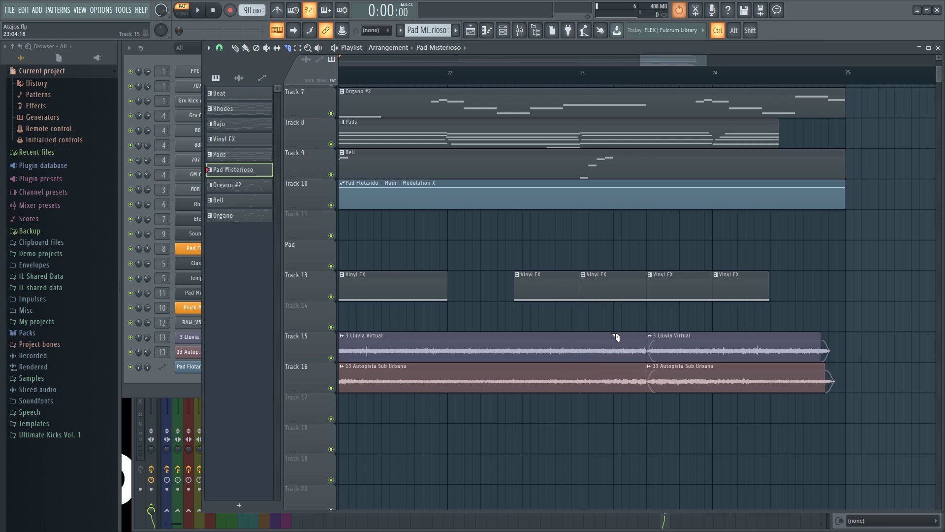
key("ctrl+z")
key("ctrl+z")
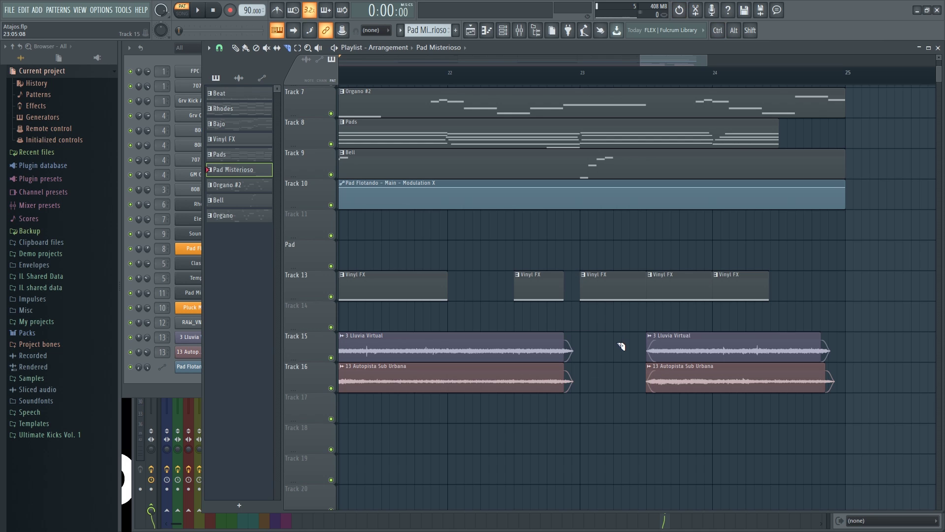
Step: Open the project's edit history and jump between earlier entries, ending on the last Playlist slice clip entry
left_click(680, 11)
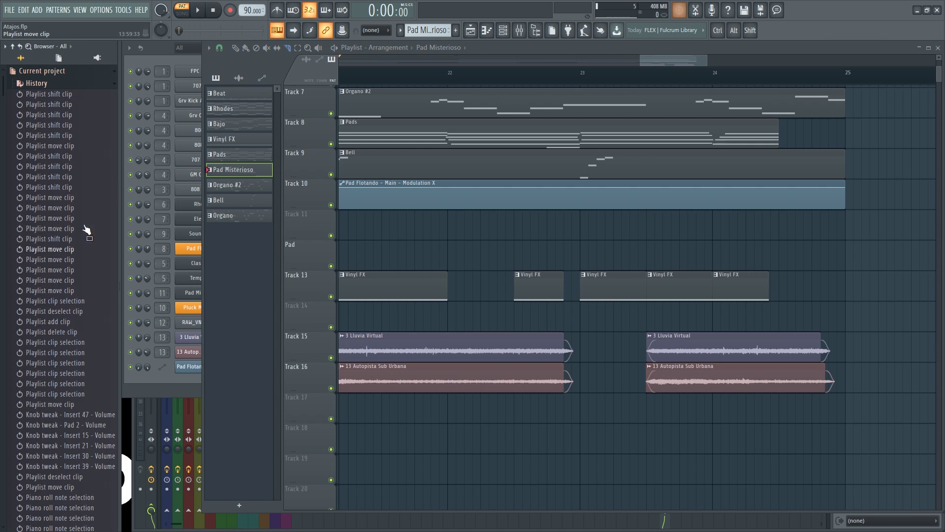
scroll(53, 217, "down", 3)
scroll(54, 276, "down", 10)
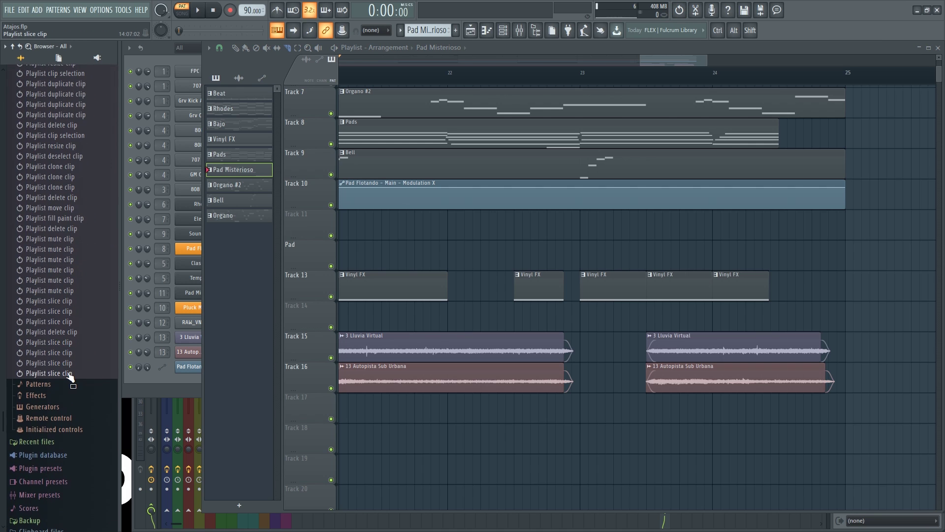
left_click(66, 365)
left_click(65, 353)
left_click(58, 251)
left_click(51, 156)
left_click(71, 291)
left_click(58, 331)
left_click(66, 373)
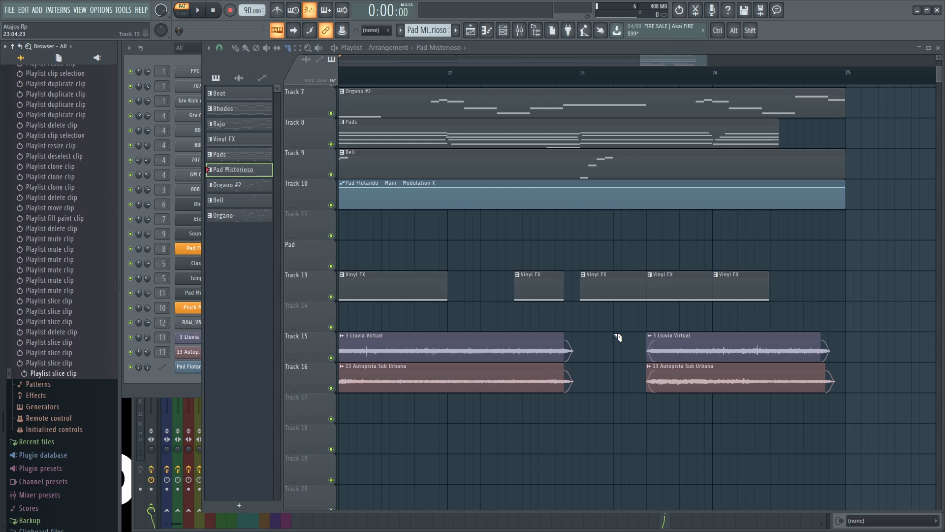
Step: Undo the edits one after another, back past the playlist slices to the earlier Playlist delete clip entry
key("ctrl")
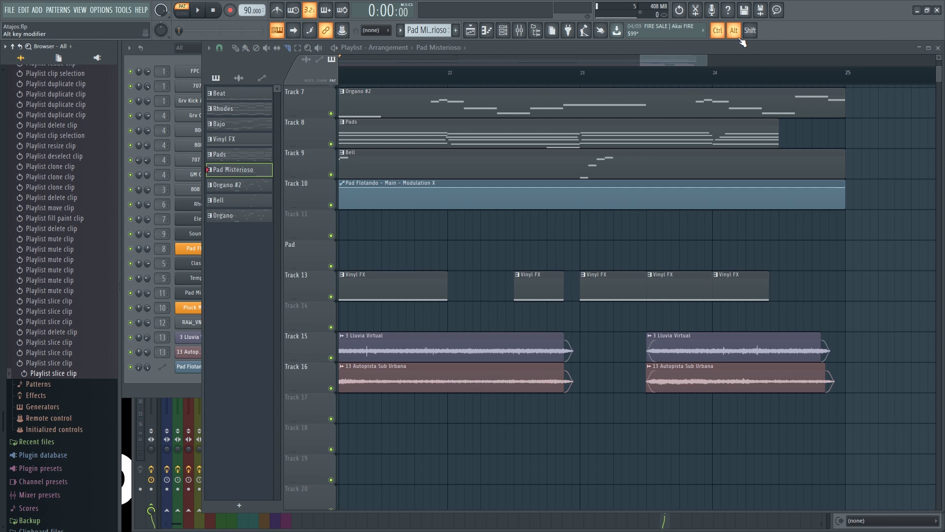
key("ctrl+alt+z")
key("ctrl+alt+z")
key("ctrl+alt+z")
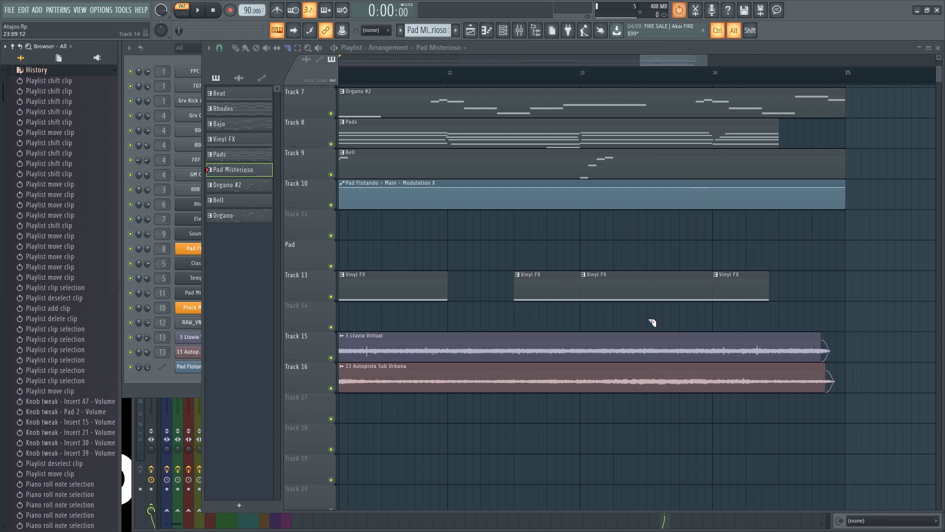
key("ctrl+alt+z")
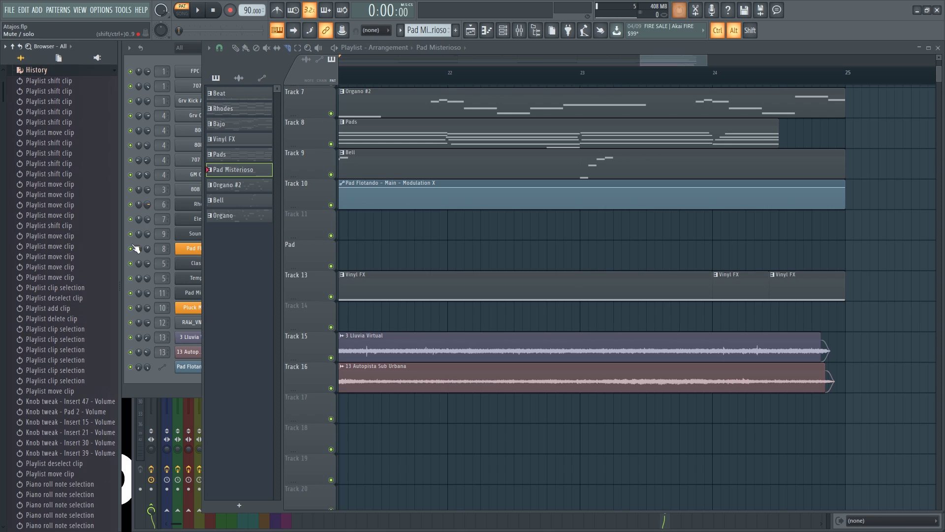
key("ctrl+alt+z")
key("ctrl+alt+z")
key("ctrl+alt+z")
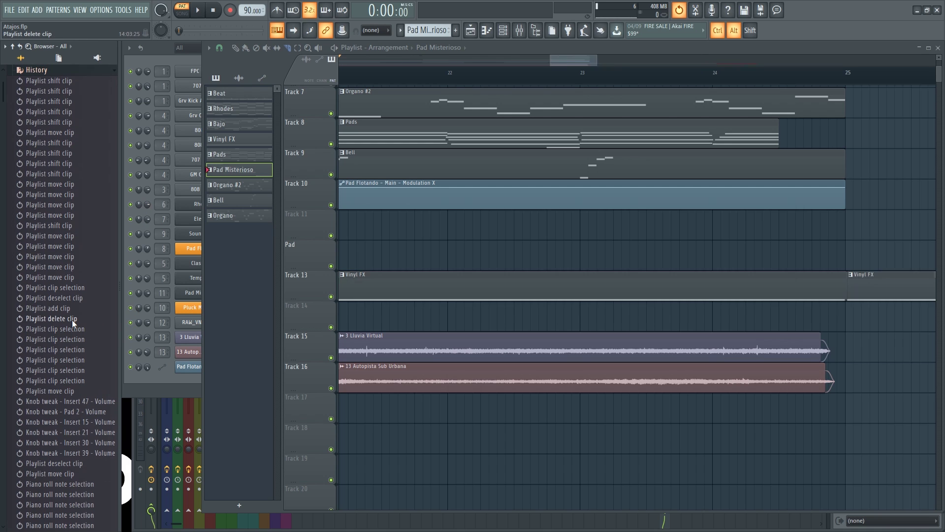
key("ctrl+alt+z")
key("ctrl+alt+z")
key("ctrl+alt+z")
key("ctrl+alt+z")
key("ctrl+alt+z")
key("ctrl+alt+z")
key("ctrl+alt+z")
key("ctrl+alt+z")
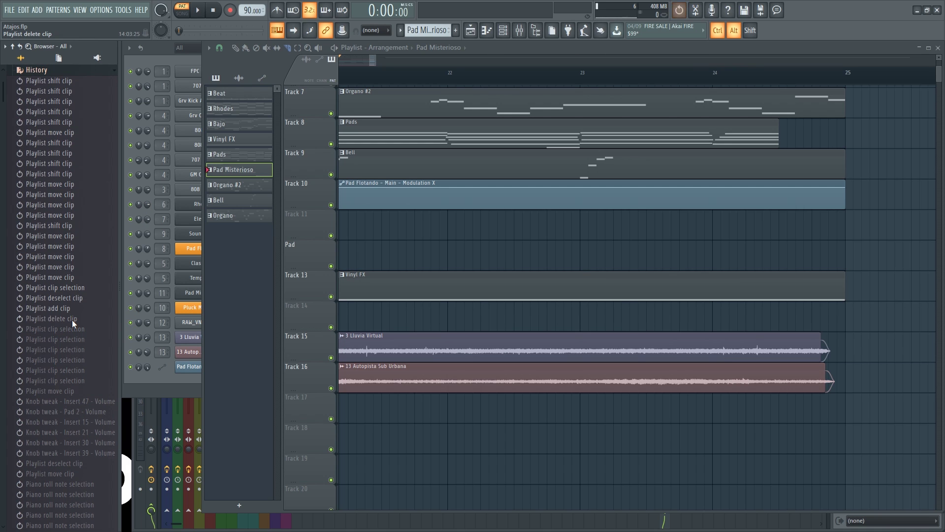
Step: Redo the undone edits one after another up to the slices at about bar 23.5 on Tracks 13, 15 and 16
key("ctrl+y")
key("ctrl+y")
key("ctrl+y")
key("ctrl+y")
key("ctrl+y")
key("ctrl+y")
key("ctrl+y")
key("ctrl+y")
key("ctrl+y")
key("ctrl+y")
key("ctrl+y")
key("ctrl+y")
key("ctrl+y")
key("ctrl+y")
key("ctrl+y")
key("ctrl+y")
key("ctrl+y")
key("ctrl+y")
key("ctrl+y")
key("ctrl+y")
left_click(91, 380)
key("ctrl+y")
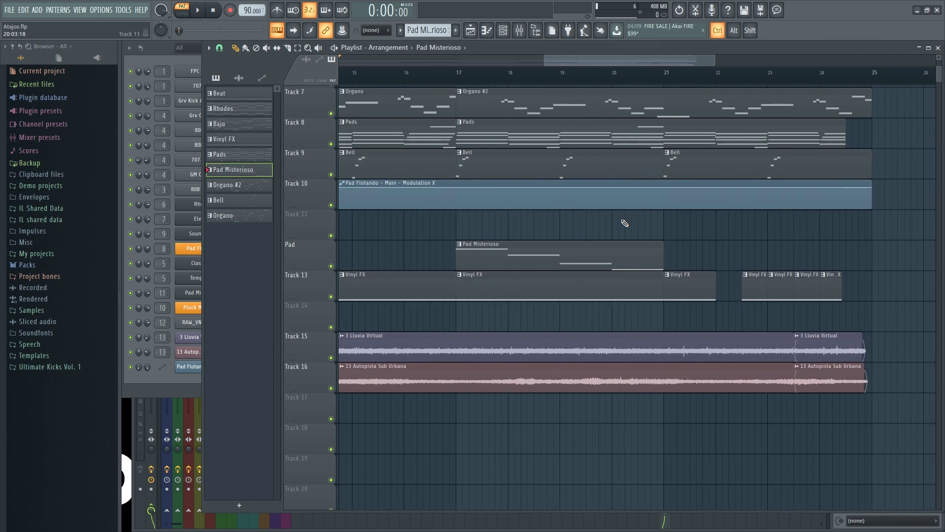
Step: Shift the Bajo clip on Track 3 slightly off the grid from bar 21 with snapping bypassed, and return it to bar 21
scroll(542, 223, "up", 2)
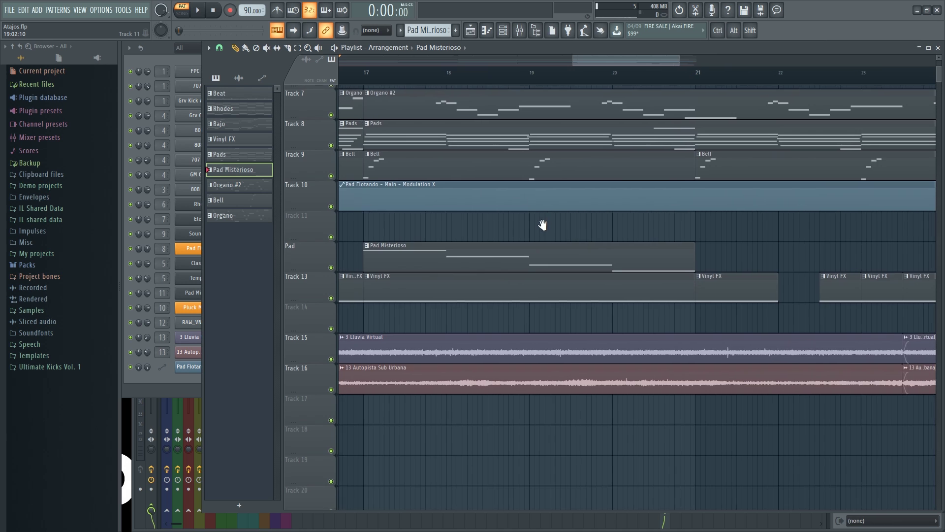
scroll(590, 267, "up", 3)
left_click_drag(741, 207, 379, 251)
left_click_drag(417, 156, 415, 155)
scroll(411, 147, "up", 3)
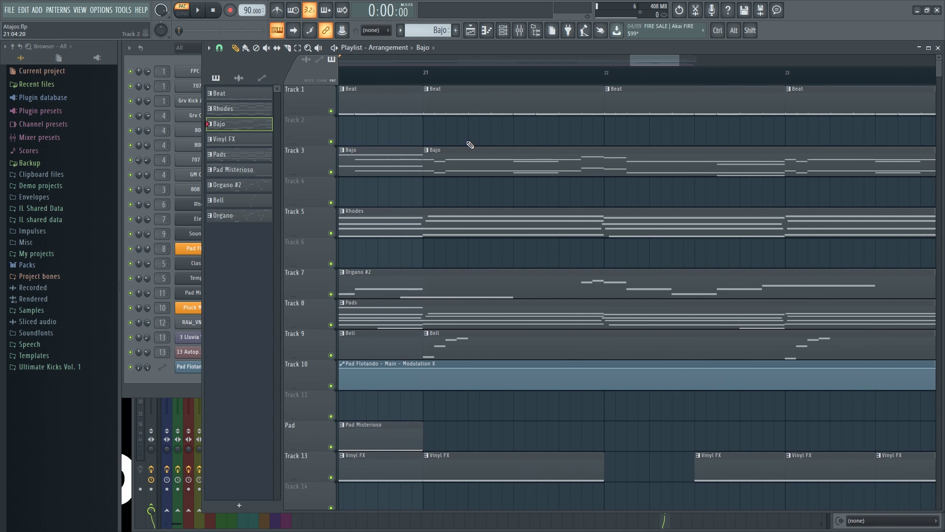
left_click_drag(442, 165, 502, 208)
scroll(435, 167, "up", 5)
mouse_move(481, 163)
left_mouse_down()
mouse_move(550, 163)
mouse_move(465, 167)
left_mouse_up()
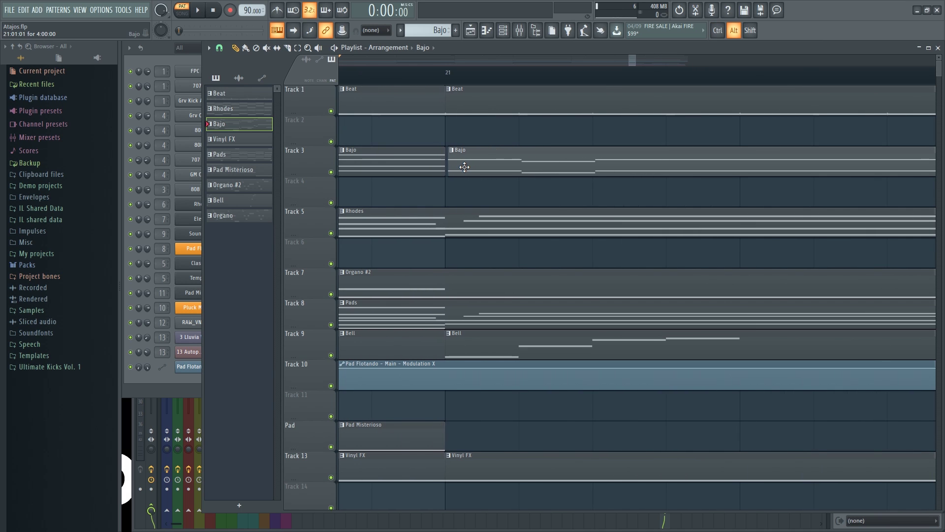
left_click_drag(462, 167, 463, 167)
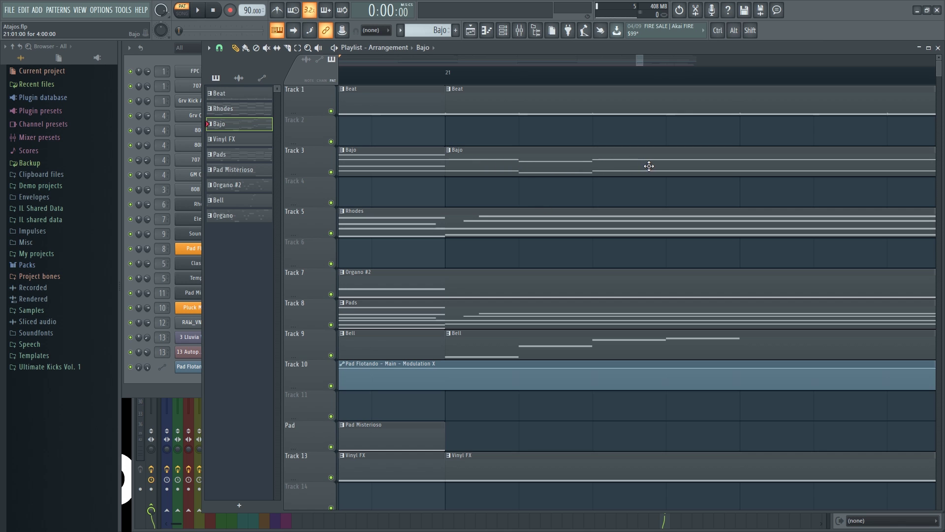
Step: Pick up the Bell pattern from its clip at bar 21 and place another Bell clip on Track 9 at bar 26
scroll(563, 281, "down", 8)
scroll(558, 285, "up", 5)
scroll(557, 285, "up", 4)
left_click_drag(566, 404, 464, 344)
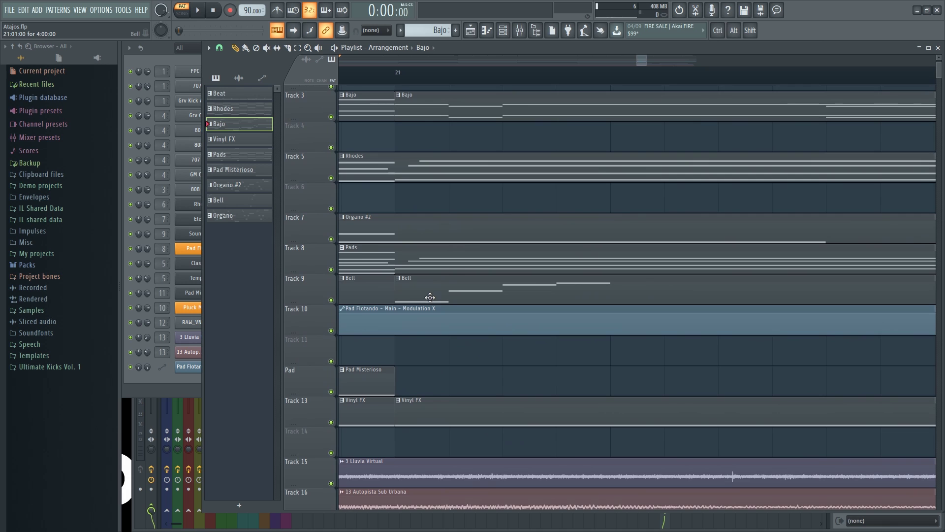
left_click(487, 298)
scroll(527, 311, "down", 3)
scroll(526, 311, "down", 4)
mouse_move(583, 344)
left_mouse_down()
mouse_move(544, 343)
mouse_move(397, 270)
left_mouse_up()
mouse_move(399, 234)
left_mouse_down()
mouse_move(755, 254)
mouse_move(513, 243)
mouse_move(649, 243)
left_mouse_up()
scroll(627, 230, "up", 2)
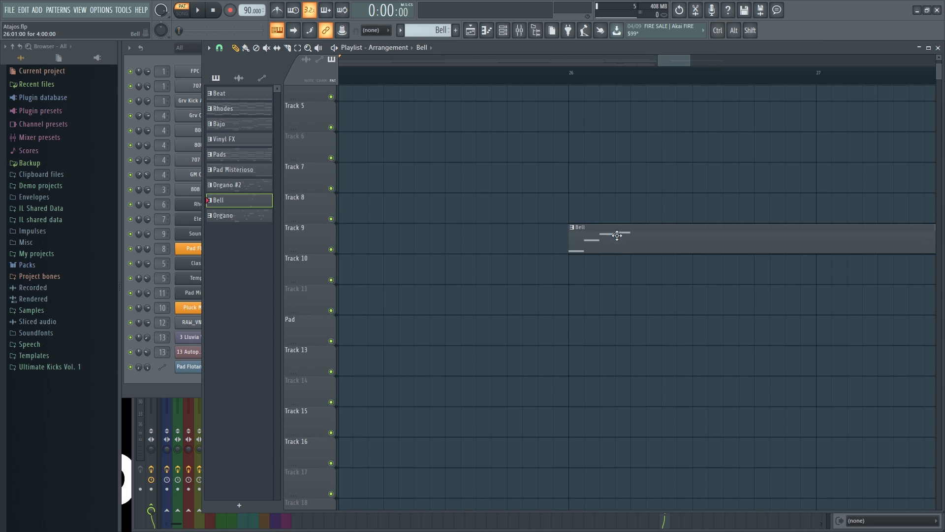
scroll(598, 204, "right", 3)
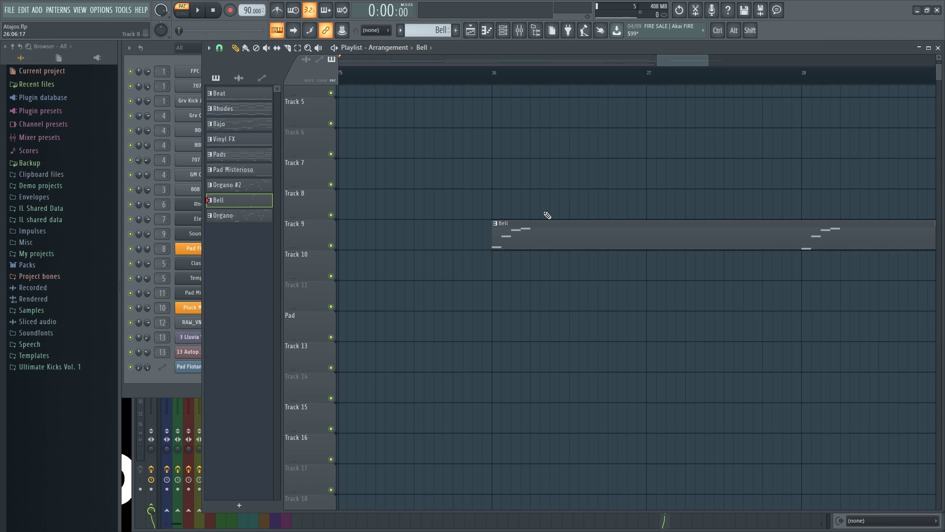
Step: Nudge the Bell clip at bar 26 on Track 9 by a small amount and delete it
scroll(551, 224, "down", 2)
scroll(551, 224, "up", 3)
mouse_move(552, 224)
left_mouse_down()
mouse_move(528, 223)
mouse_move(550, 224)
left_mouse_up()
key("shift")
left_click_drag(546, 238, 547, 239)
scroll(570, 272, "down", 3, "ctrl")
right_click(624, 238)
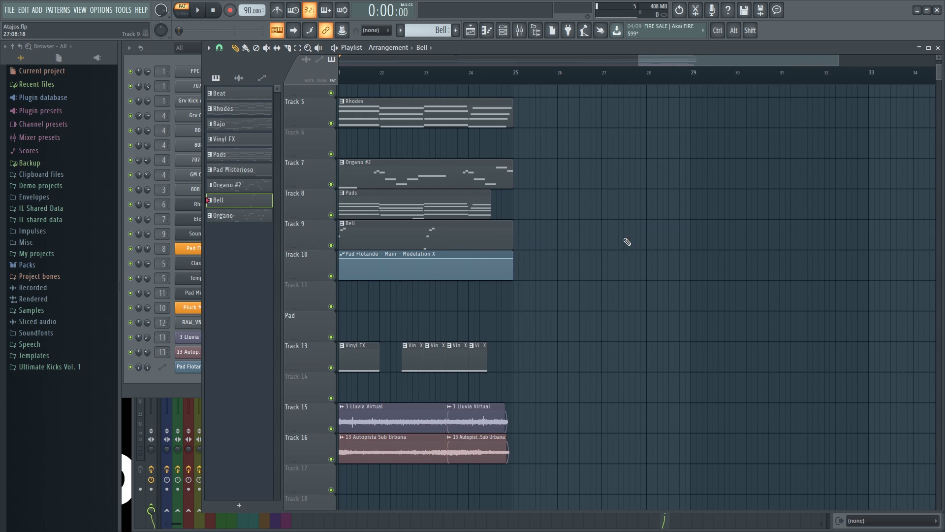
scroll(580, 281, "up", 3, "ctrl")
left_click_drag(539, 363, 701, 282)
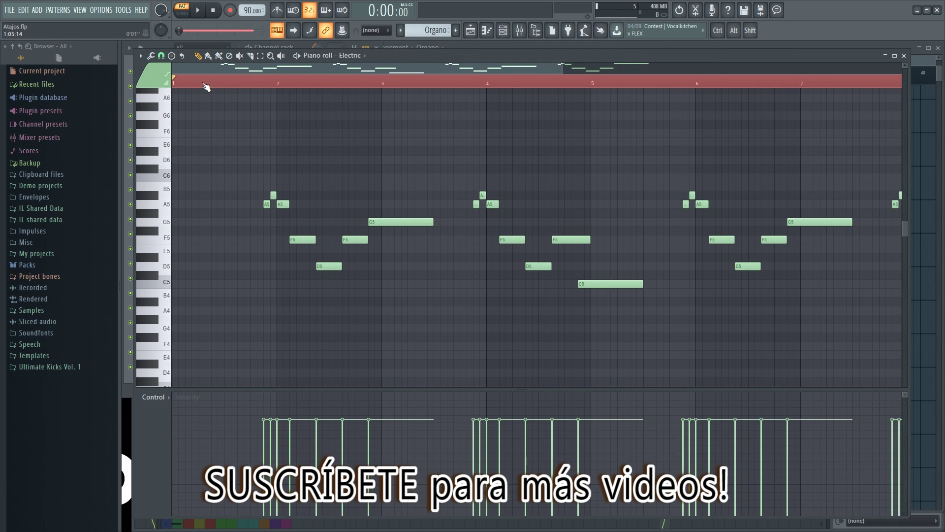
Step: Play scale runs and chords live on the Electric channel with the typing keyboard, without recording
key("z")
key("x")
key("c")
key("v")
key("b")
key("n")
key("m")
key("comma")
key("period")
key("slash")
key("z")
key("x")
key("c")
key("v")
key("b")
key("n")
key("m")
key("comma")
key("period")
key("slash")
key("z")
key("v")
key("n")
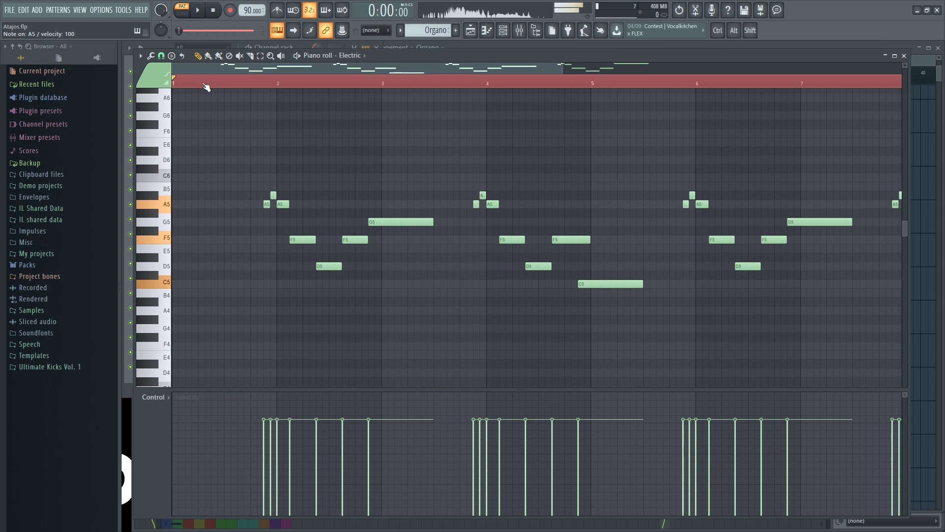
key("c")
key("n")
key("slash")
key("n")
key("c")
key("n")
key("slash")
key("x")
key("r")
key("e")
key("b")
key("m")
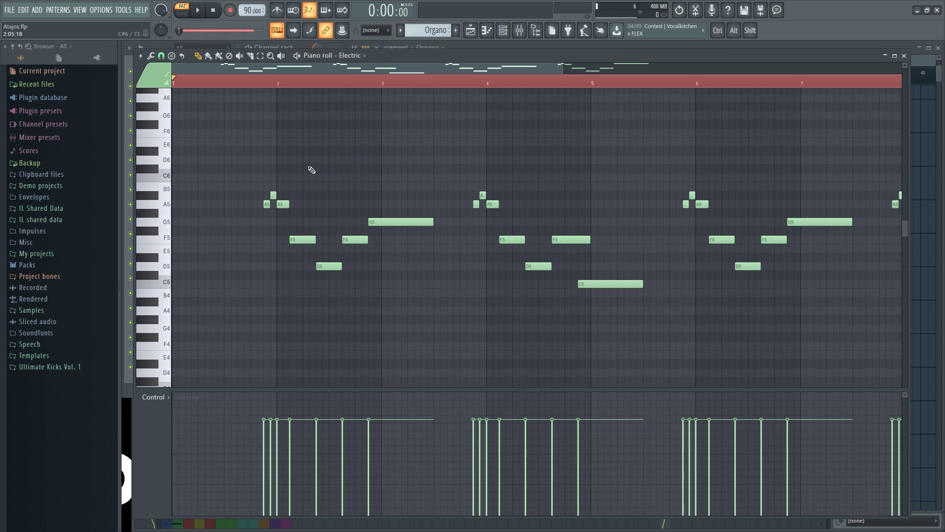
Step: Bring up the playlist and the channel rack, and create a new empty pattern named asf
scroll(311, 169, "down", 3)
left_click(887, 44)
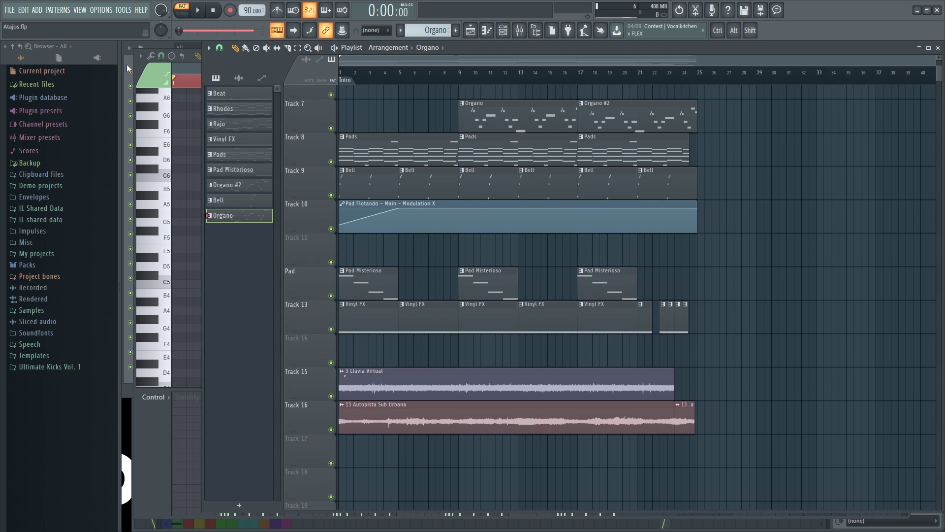
key("F6")
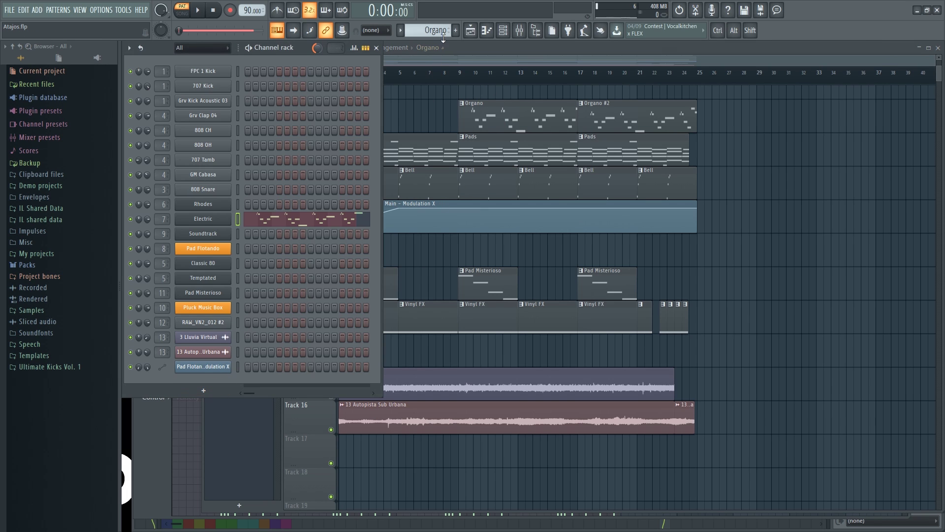
left_click(455, 30)
type("asf")
key("Return")
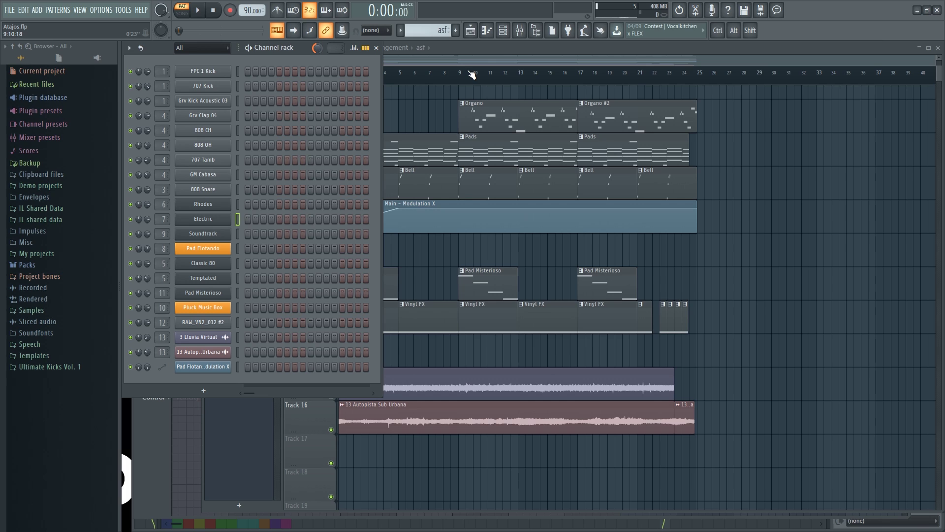
Step: With the Electric channel selected, dump the last 30 minutes of the score log into the asf pattern
left_click(239, 233)
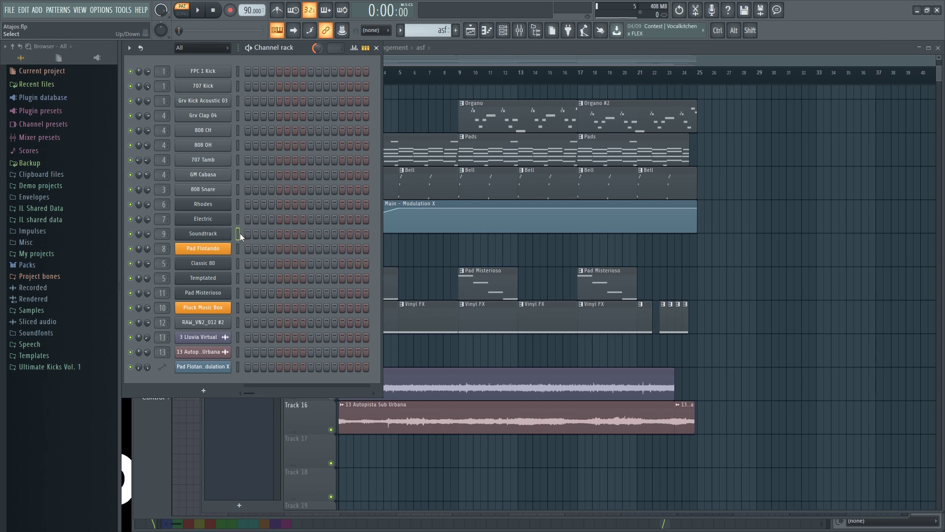
left_click(121, 10)
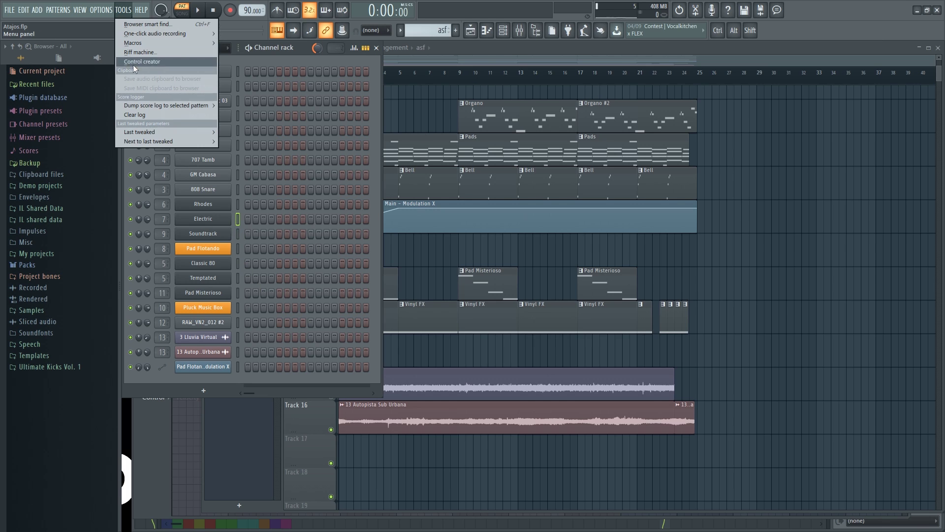
mouse_move(134, 108)
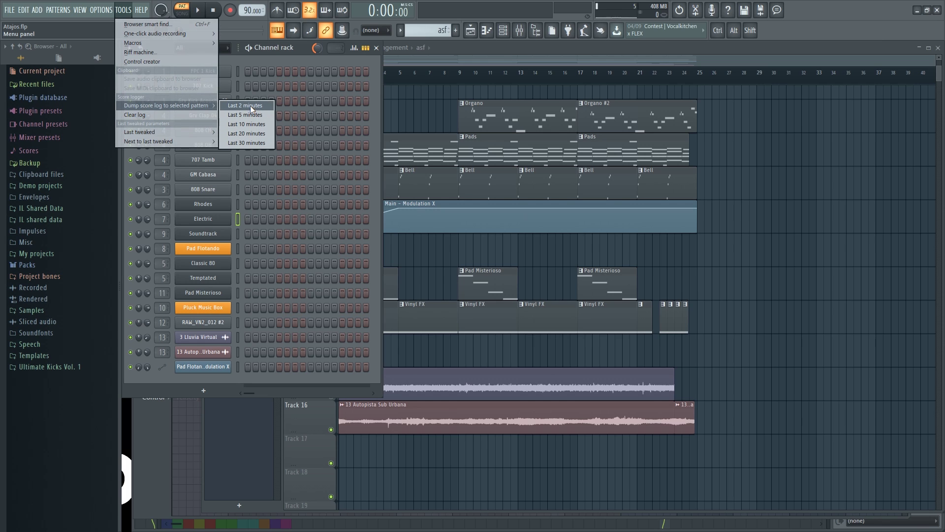
left_click(261, 143)
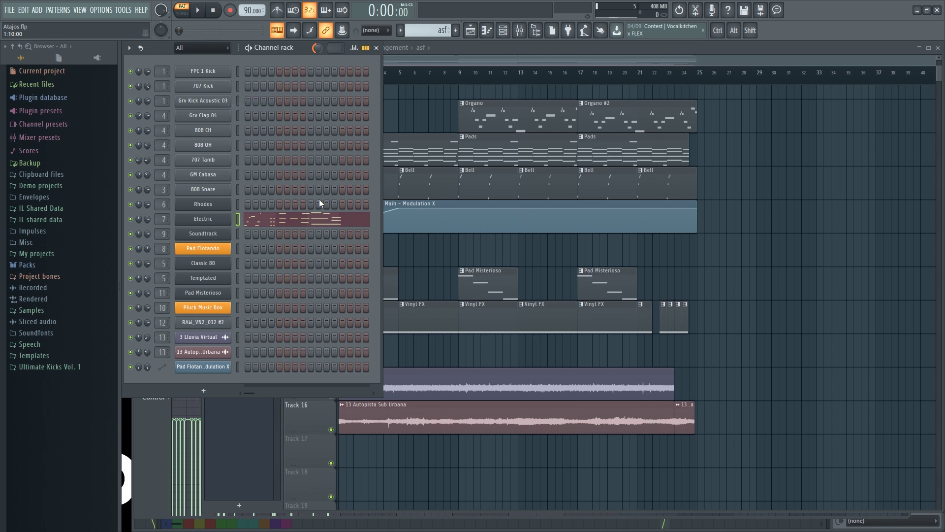
Step: Show the Electric channel's recovered notes in the piano roll, play the asf pattern and stop playback
left_click(274, 222)
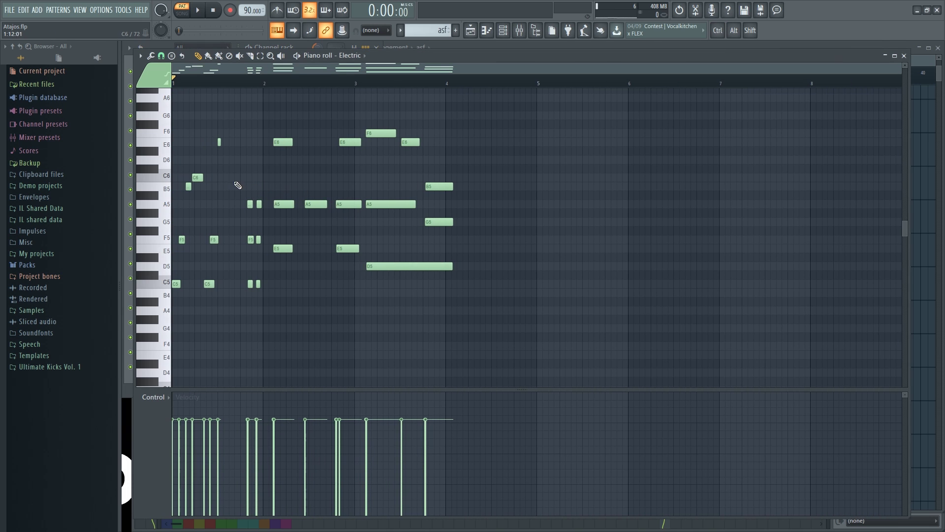
left_click(198, 11)
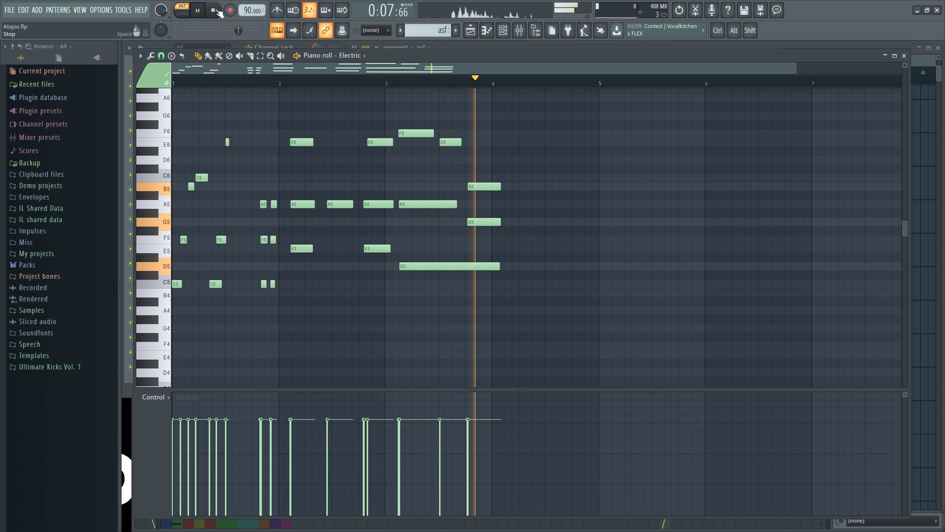
left_click(215, 11)
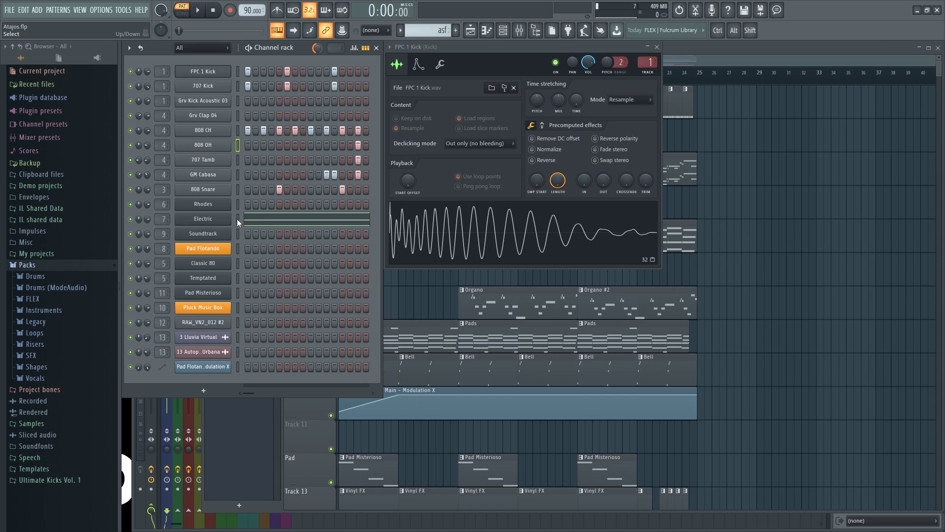
Step: Copy the 808 CH channel's step sequence into the 707 Tamb channel of the asf pattern
left_click(238, 131)
left_click(238, 161)
key("ctrl+v")
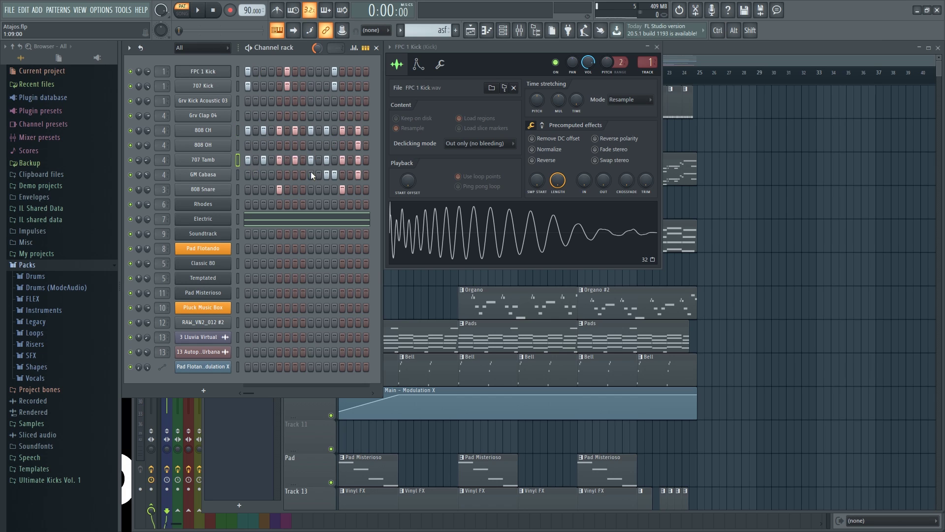
Step: Inspect the Electric channel's notes in the piano roll, close it and play the asf pattern briefly
left_click(236, 218)
left_click(270, 222)
left_click(904, 56)
key("space")
key("space")
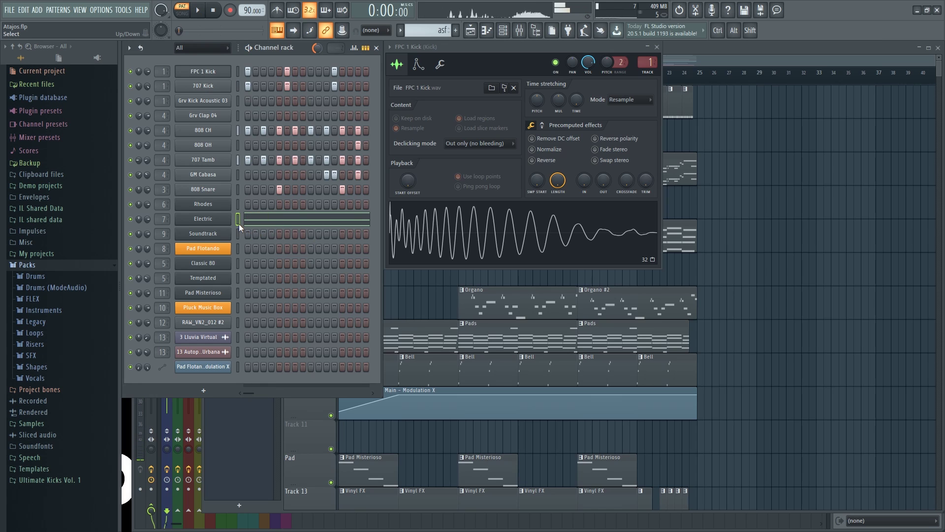
Step: Copy the Electric channel's notes into the Rhodes channel and listen briefly to the pattern
key("ctrl+c")
left_click(237, 204)
key("ctrl+v")
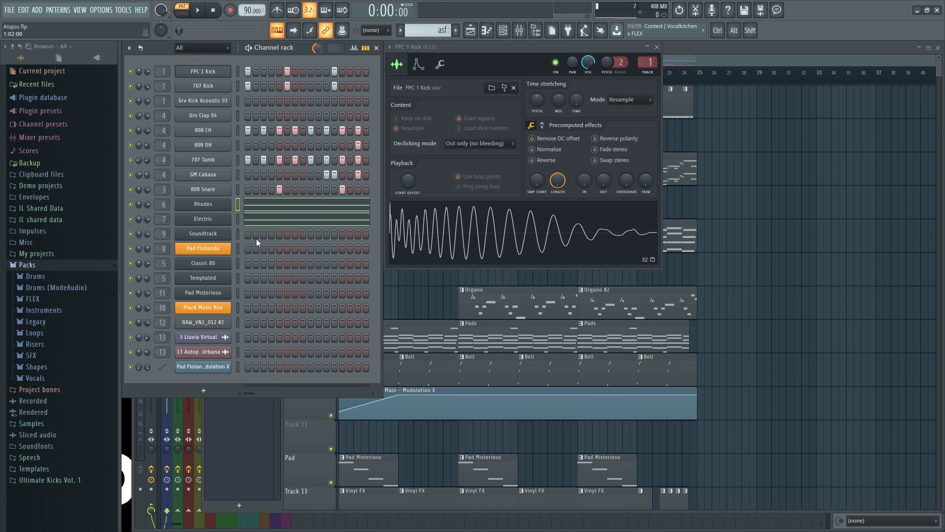
key("space")
key("space")
Step: Place an asf pattern clip at bar 29 on Track 1 of the playlist
key("F5")
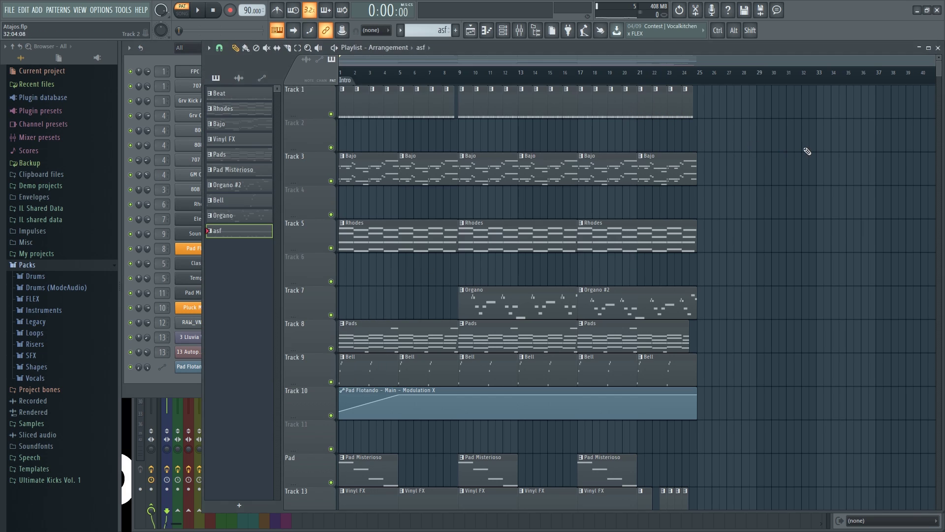
left_click_drag(508, 182, 428, 164)
scroll(429, 164, "up", 3)
left_click_drag(891, 165, 613, 192)
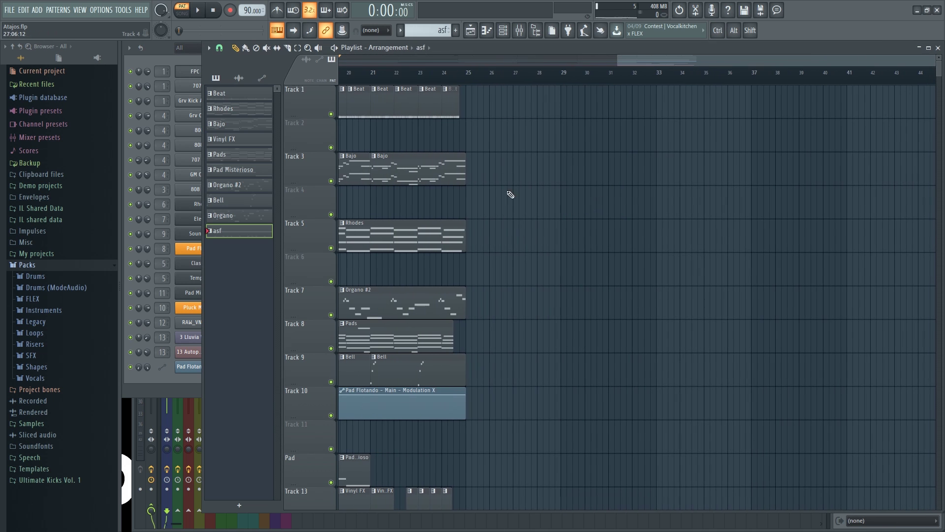
scroll(512, 116, "right", 2)
left_click(476, 98)
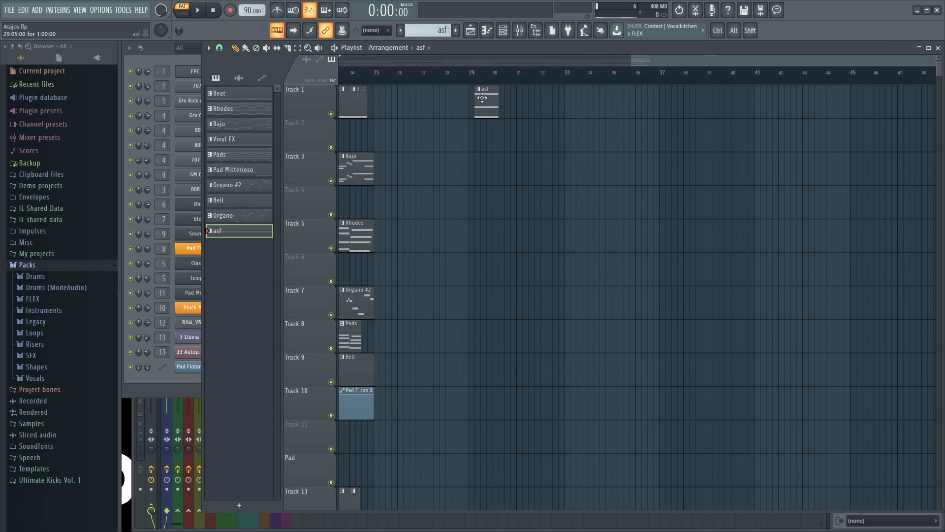
scroll(522, 159, "up", 2)
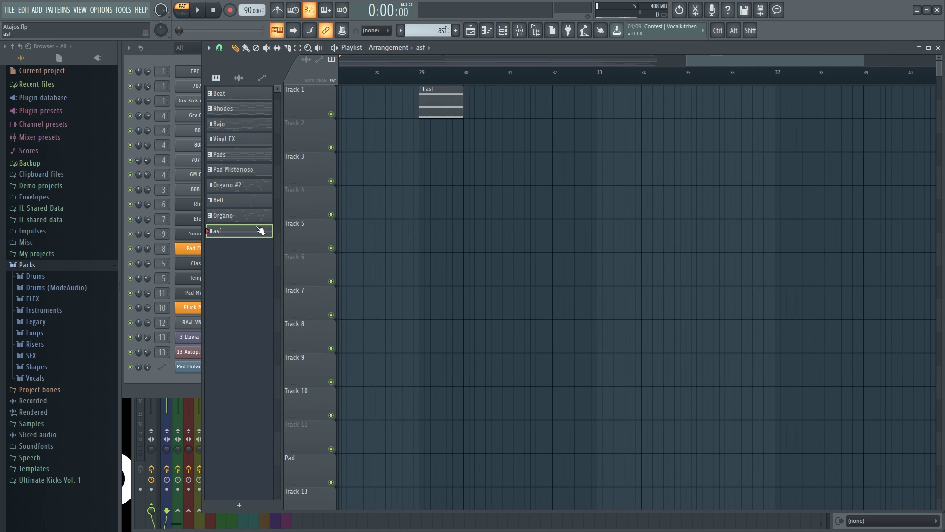
Step: Split the asf pattern by channel and spread its overlapping clips at bar 29 over Tracks 1 to 9
right_click(235, 235)
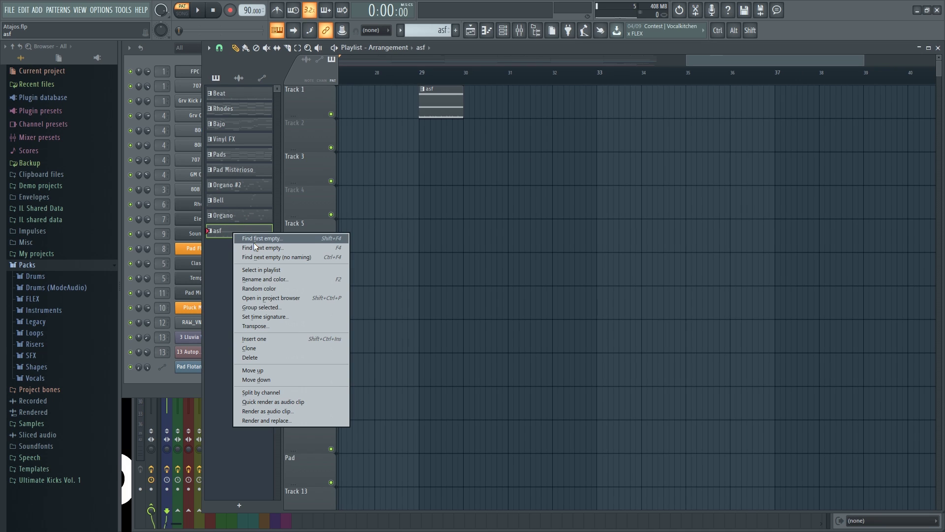
left_click(278, 392)
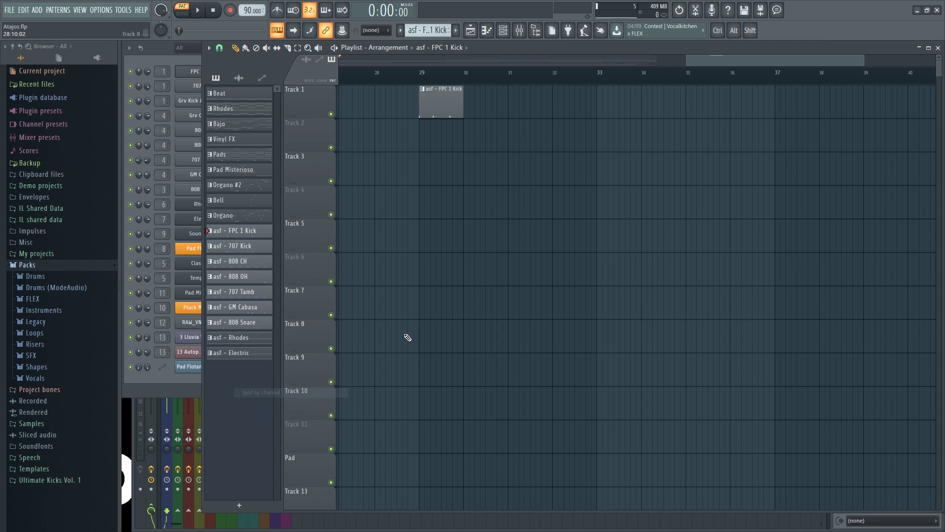
left_click_drag(447, 105, 425, 162)
left_click_drag(449, 96, 450, 139)
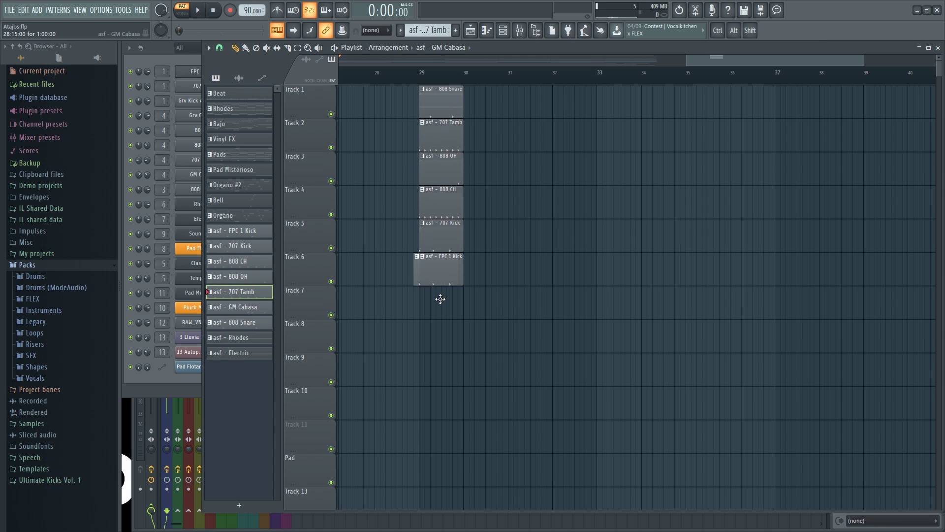
left_click_drag(441, 298, 442, 302)
left_click_drag(445, 101, 442, 394)
Step: Select bar 29 on the playlist timeline, play the split clips in song mode and stop
left_click_drag(439, 87, 470, 80)
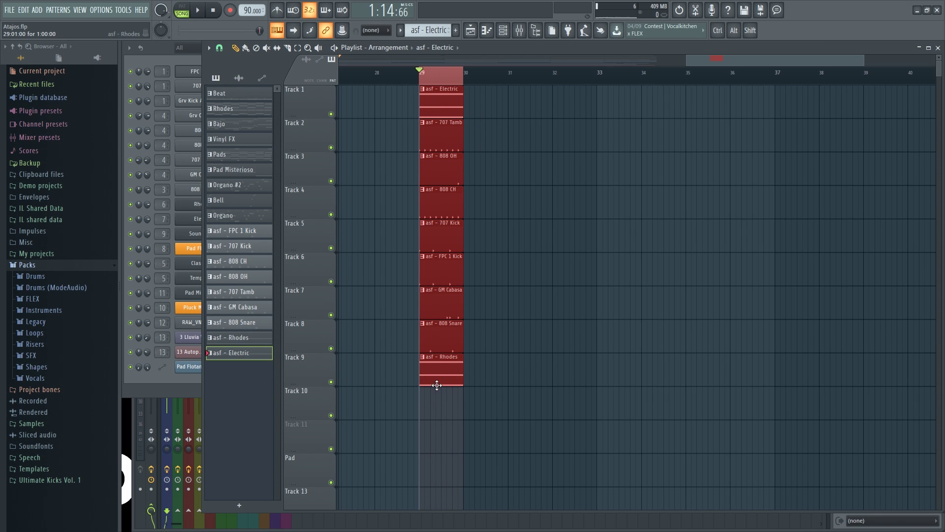
key("space")
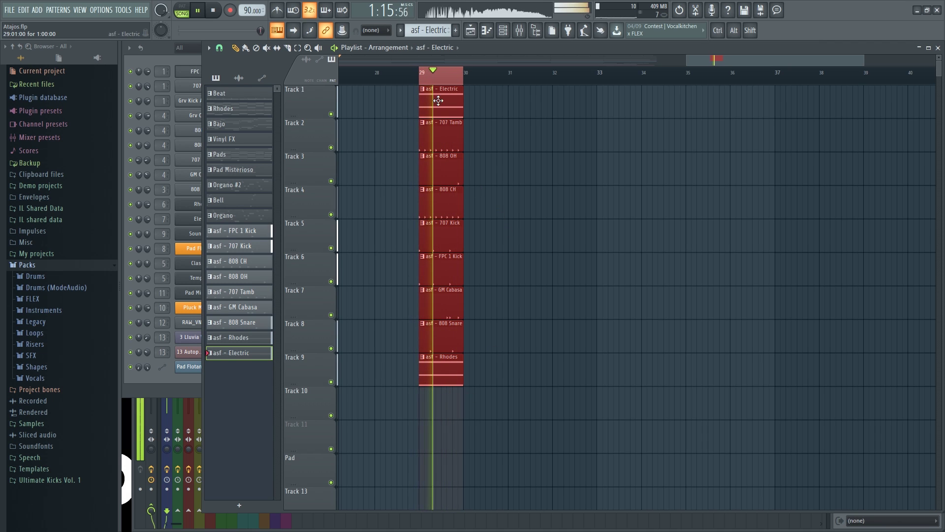
key("space")
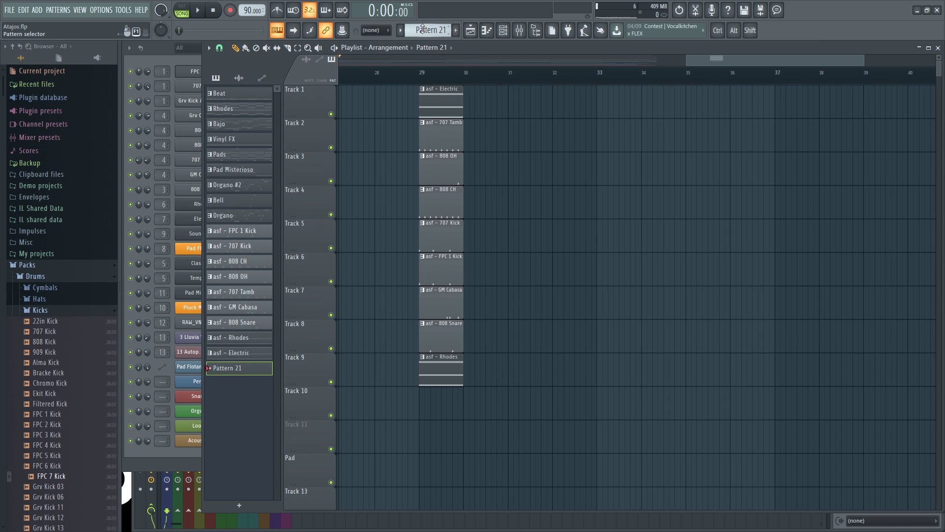
Step: Look up the Split by channel command in the pattern selector's options for Pattern 21
left_click(401, 31)
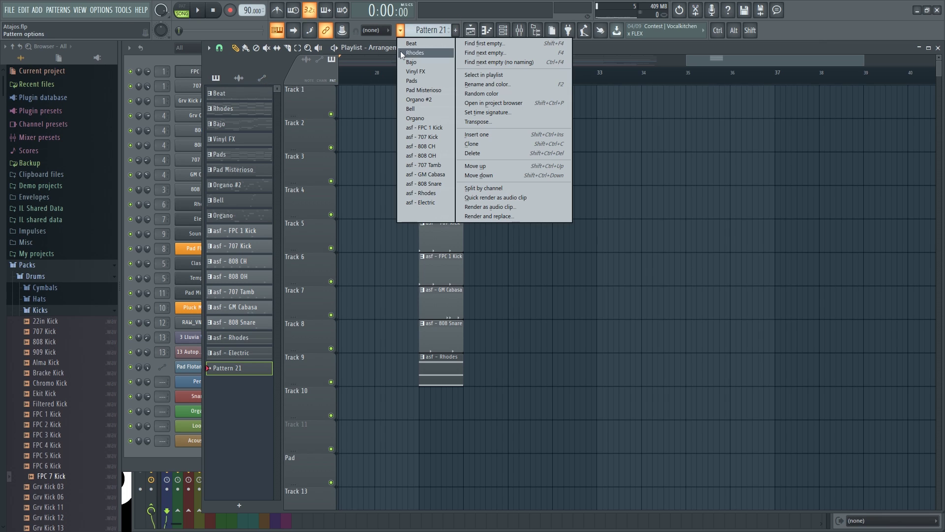
left_click(507, 188)
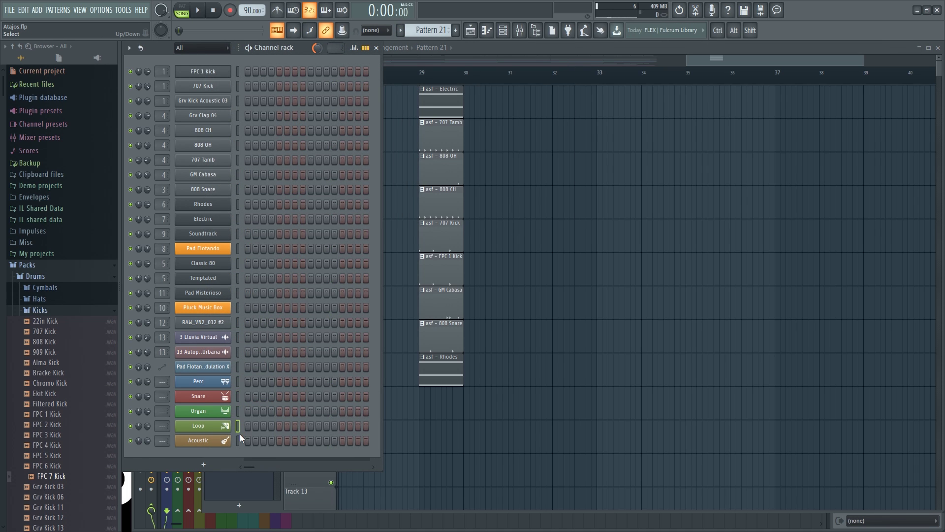
Step: Select the channels from Perc to Acoustic and arrange the mixer beside the channel rack
left_click_drag(238, 386, 246, 435)
key("F9")
key("F9")
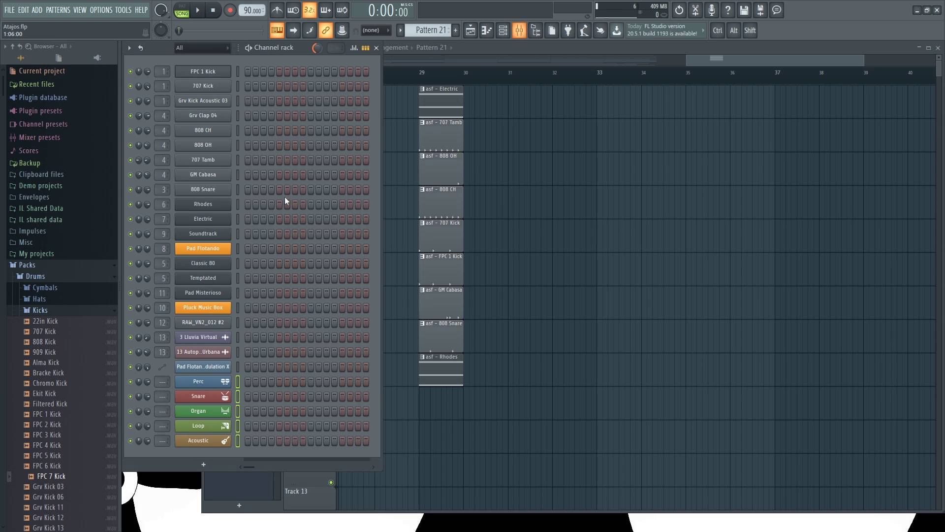
left_click(239, 366)
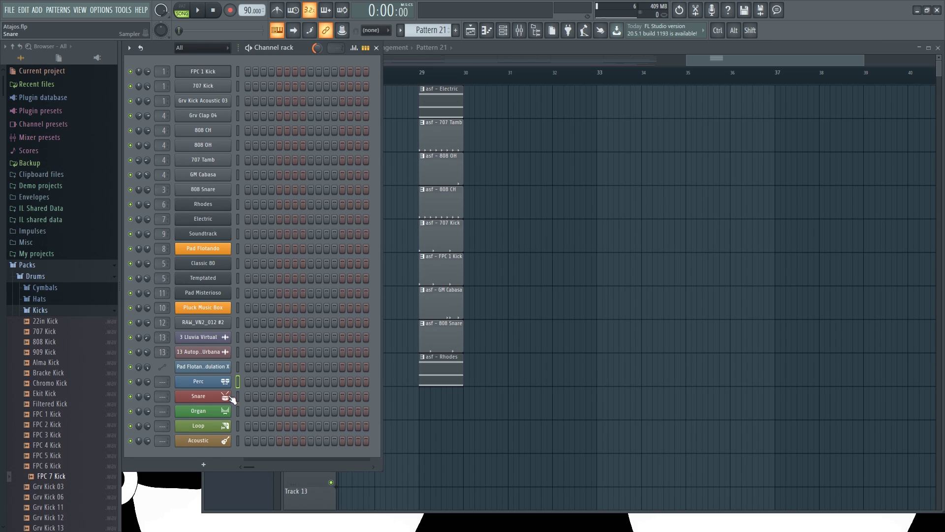
left_click_drag(238, 397, 240, 417)
key("F9")
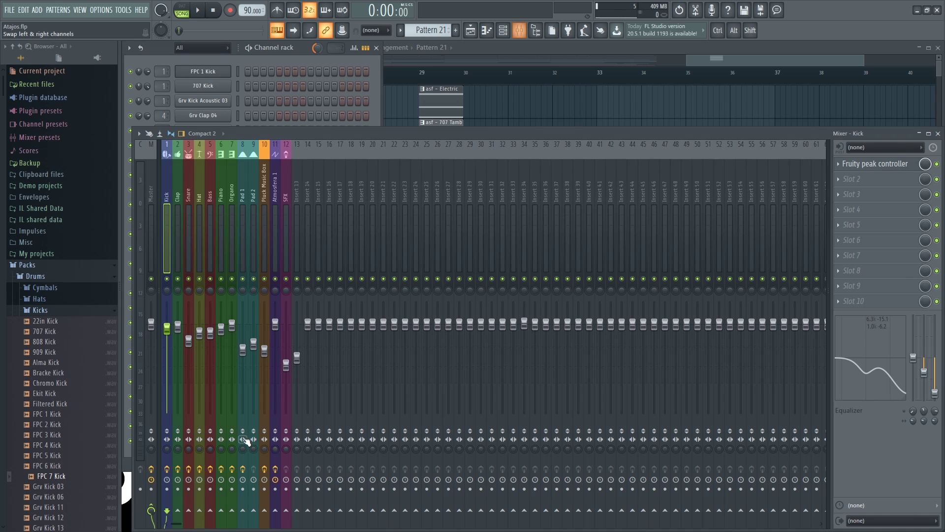
left_click_drag(399, 135, 634, 105)
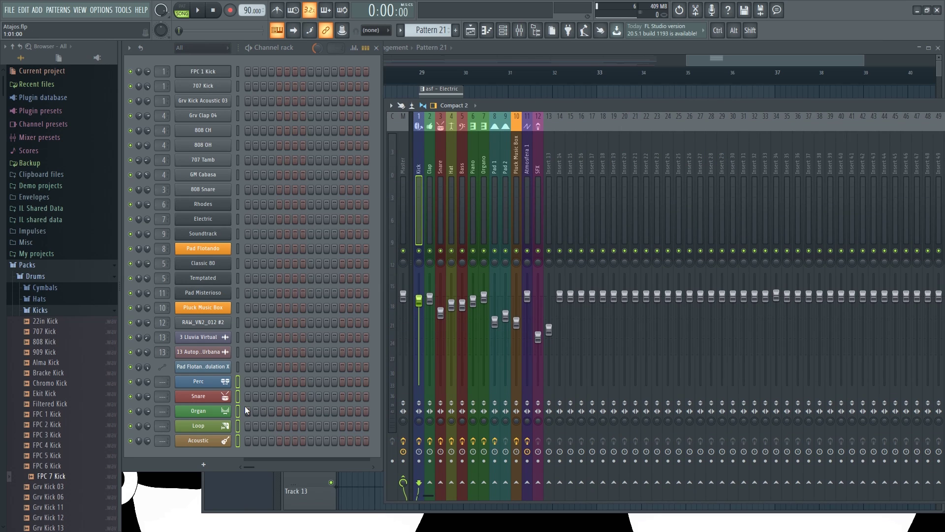
Step: Route the selected channels from Perc to Acoustic to mixer tracks 14 to 18, and hide the mixer
key("ctrl+l")
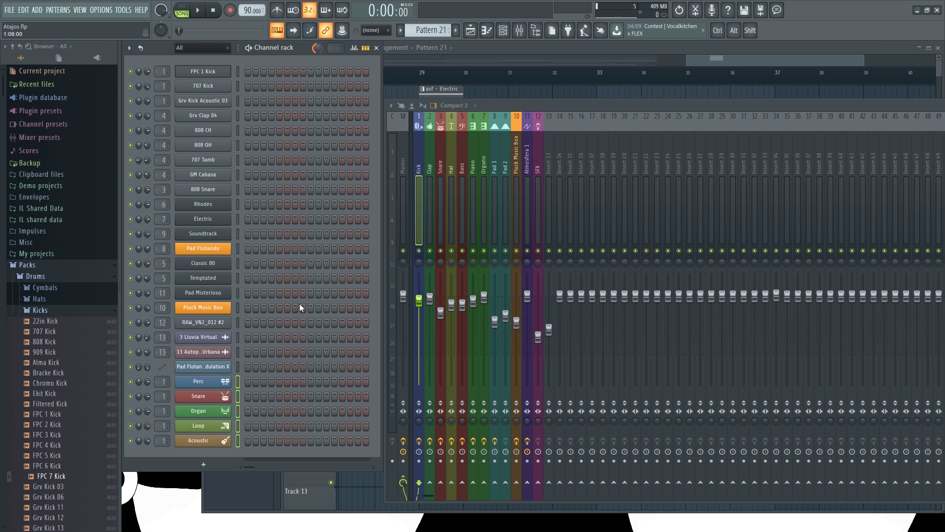
key("ctrl+l")
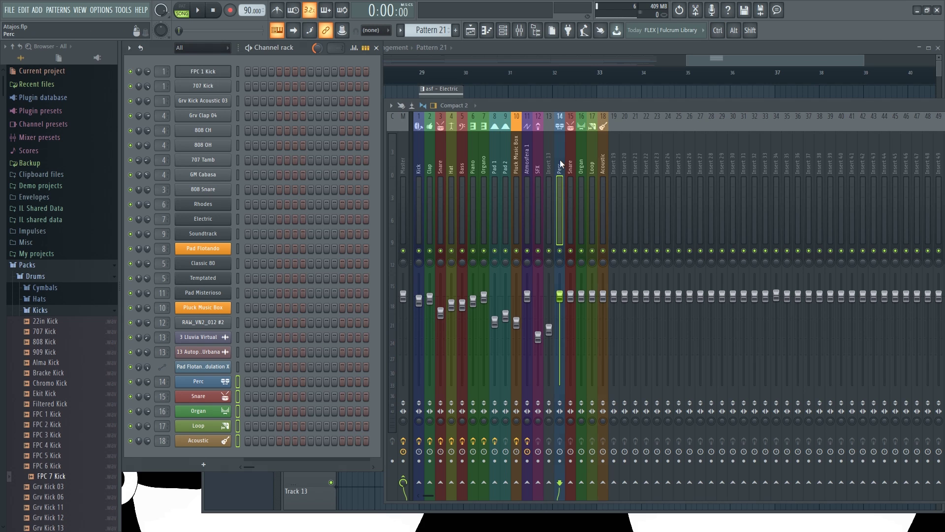
key("F9")
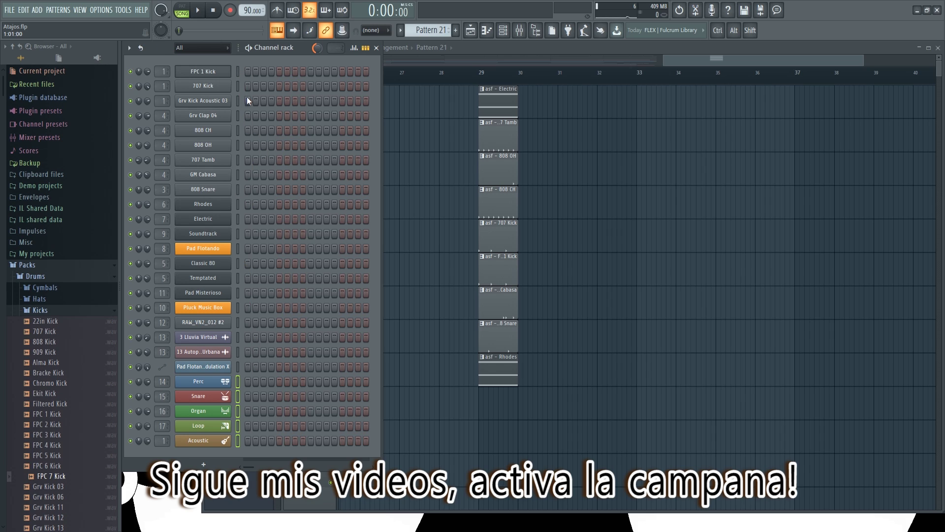
Step: Try to delete only the Acoustic channel through its channel options
left_click(238, 294)
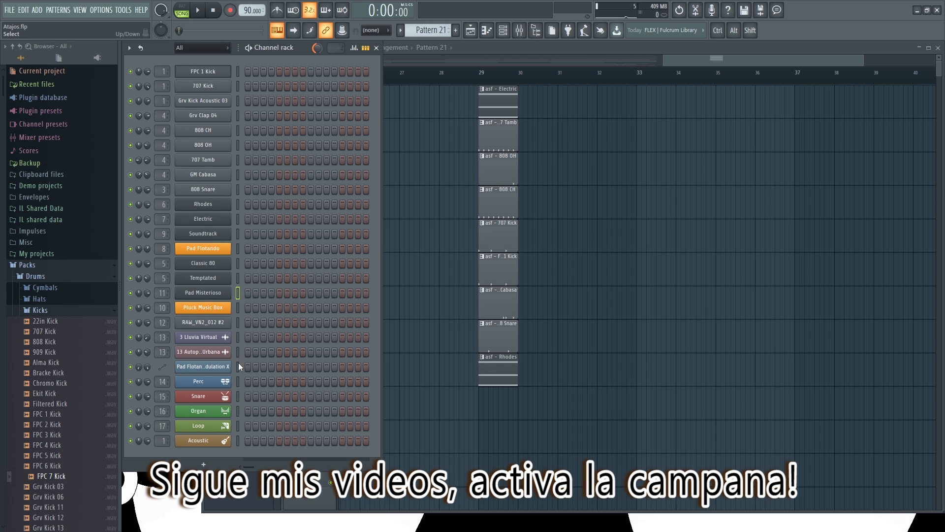
right_click(204, 445)
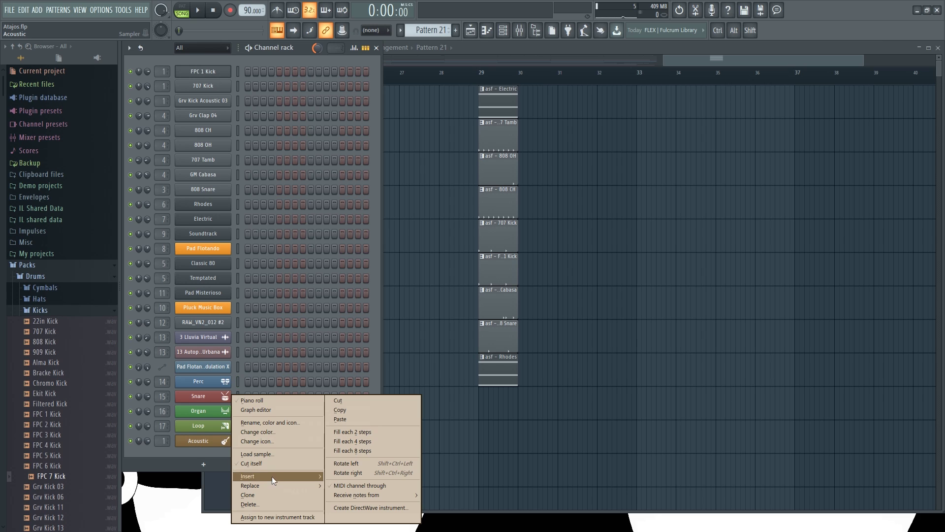
left_click(260, 505)
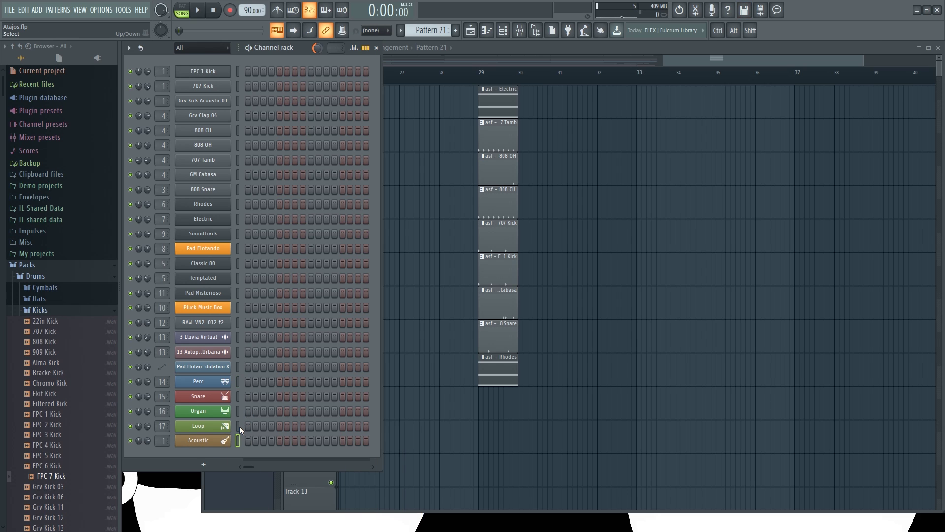
Step: Select the channels from Perc to Acoustic and delete them all at once
left_click_drag(236, 425, 239, 383)
key("alt")
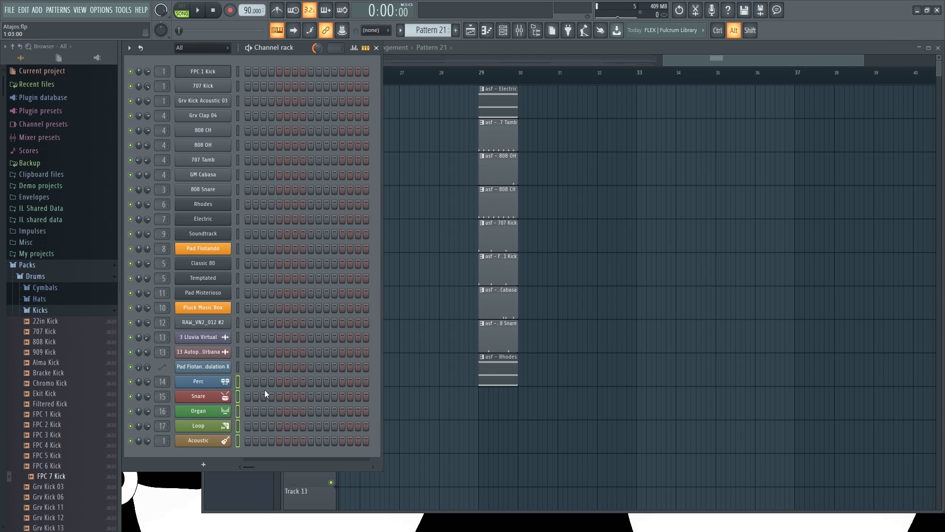
key("alt+Delete")
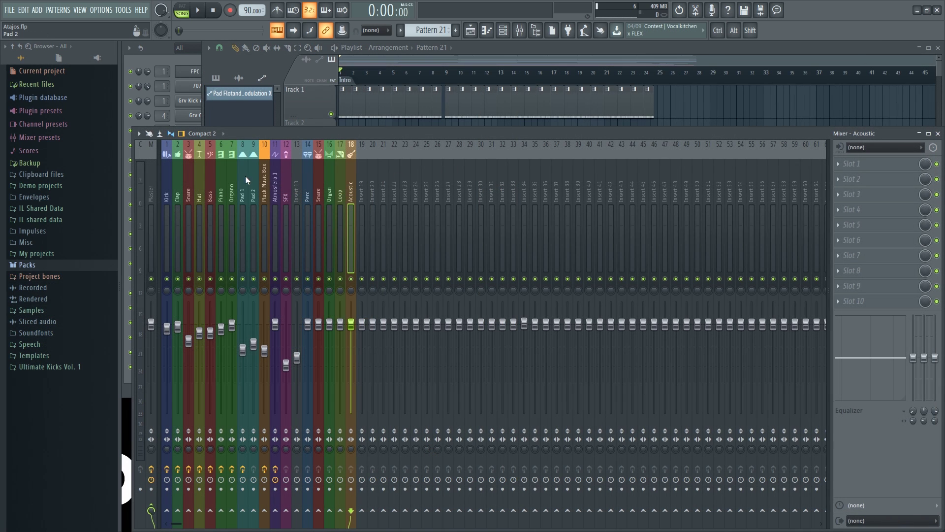
Step: Copy the Piano mixer track's complete state, including its effects, onto mixer insert 30
left_click(225, 179)
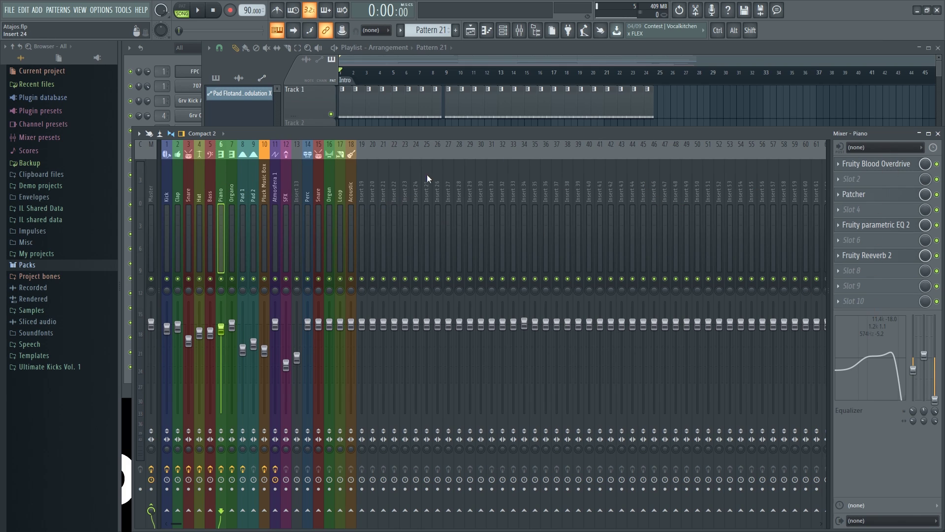
right_click(223, 188)
mouse_move(272, 197)
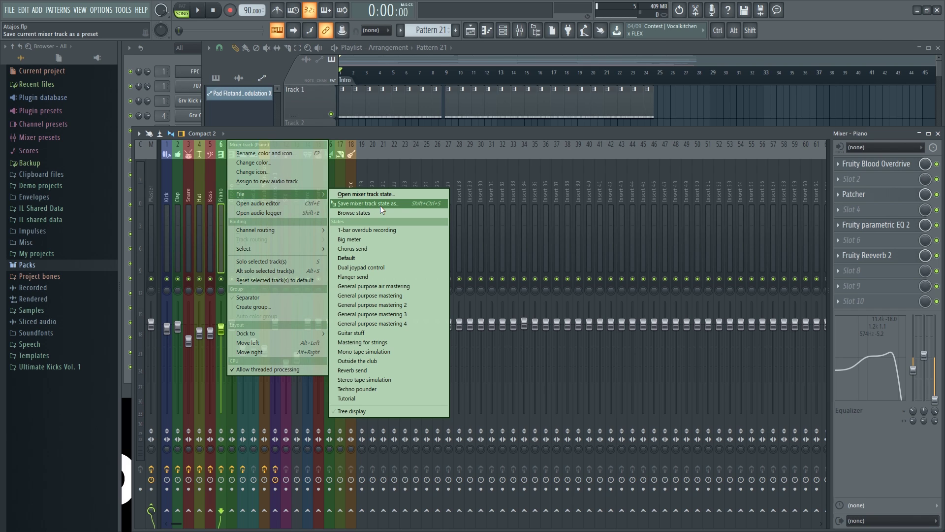
left_click_drag(384, 211, 481, 155)
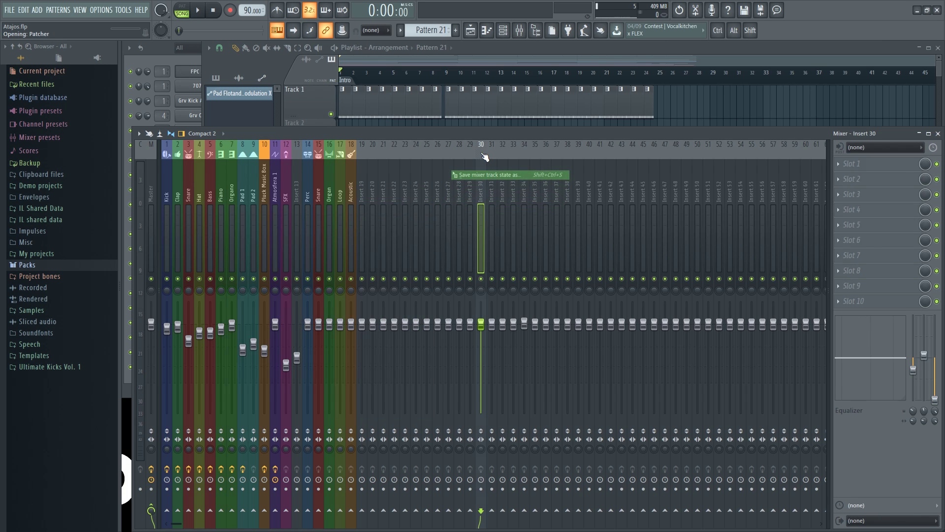
Step: Compare the original Piano track with its copy on insert 30, checking Fruity parametric EQ 2 and Fruity Reeverb 2
left_click(221, 192)
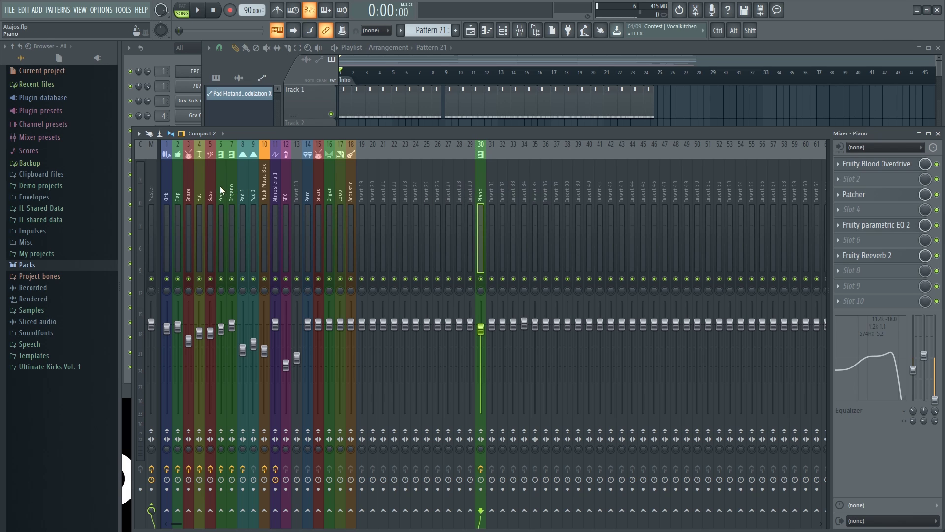
left_click(482, 191)
left_click(886, 229)
left_click(886, 229)
left_click(866, 255)
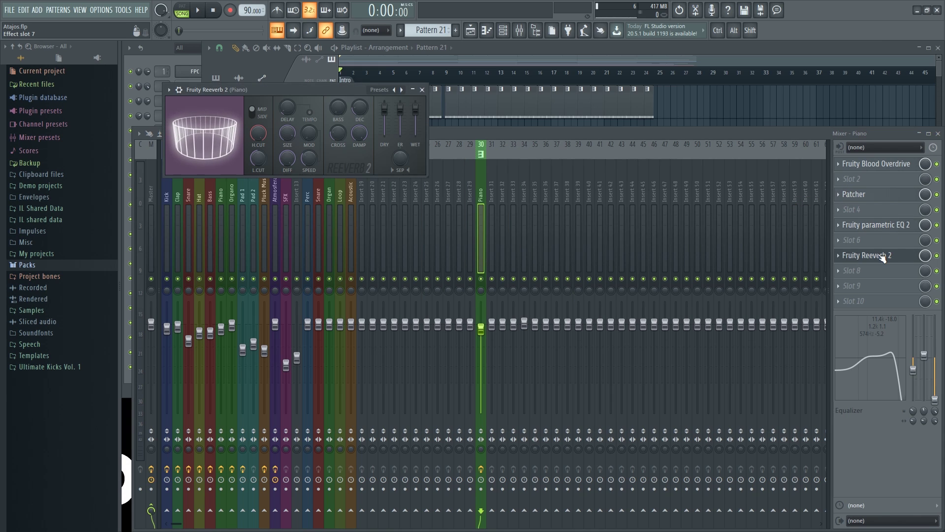
Step: Copy the Fruity Reeverb 2 effect with its settings from the Piano copy on insert 30 to mixer insert 27
left_click(882, 256)
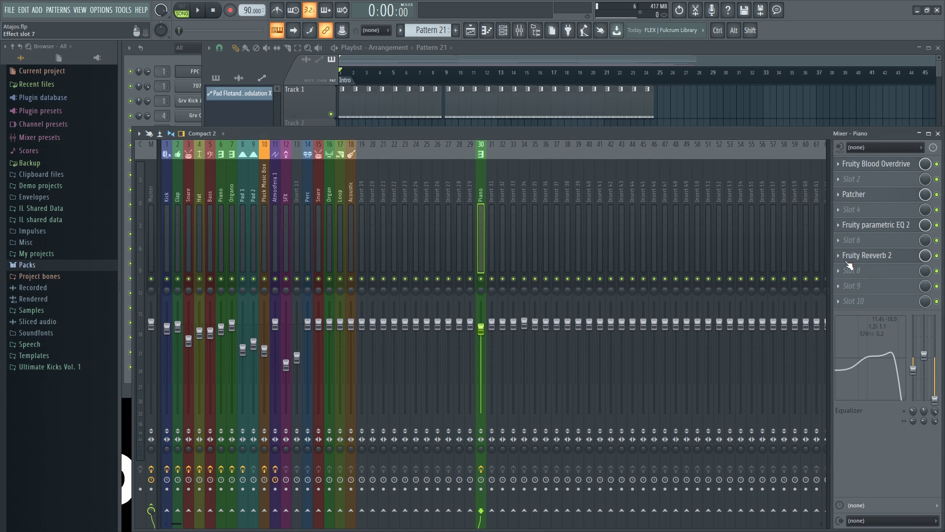
left_click(838, 256)
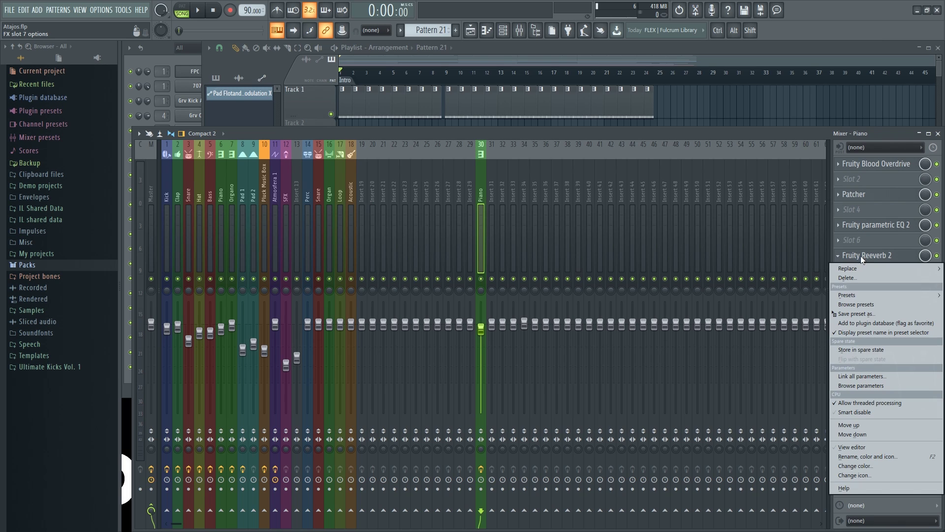
left_click(857, 256)
left_click(839, 256)
left_click_drag(893, 314, 449, 178)
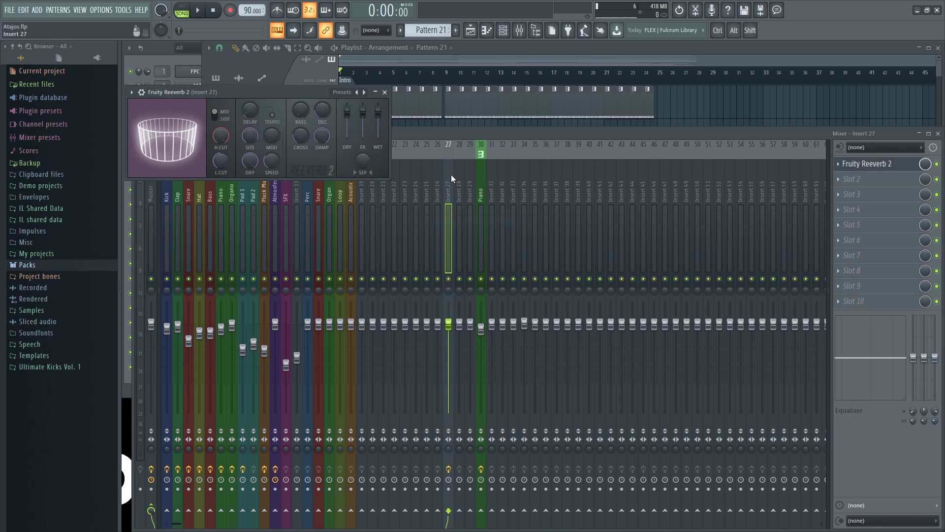
left_click(881, 164)
Step: Show the channel rack and view the instrument windows of Rhodes, Electric and Soundtrack one after another
key("F6")
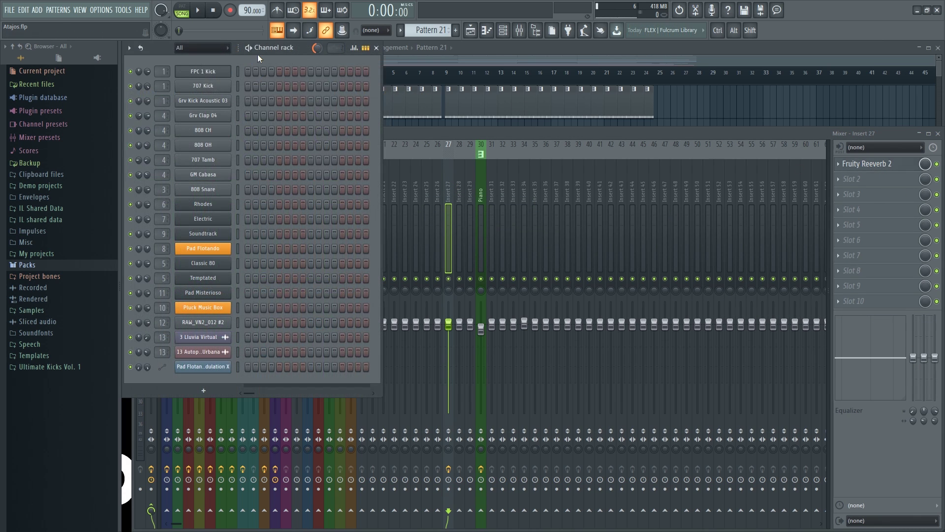
left_click(211, 204)
left_click(231, 218)
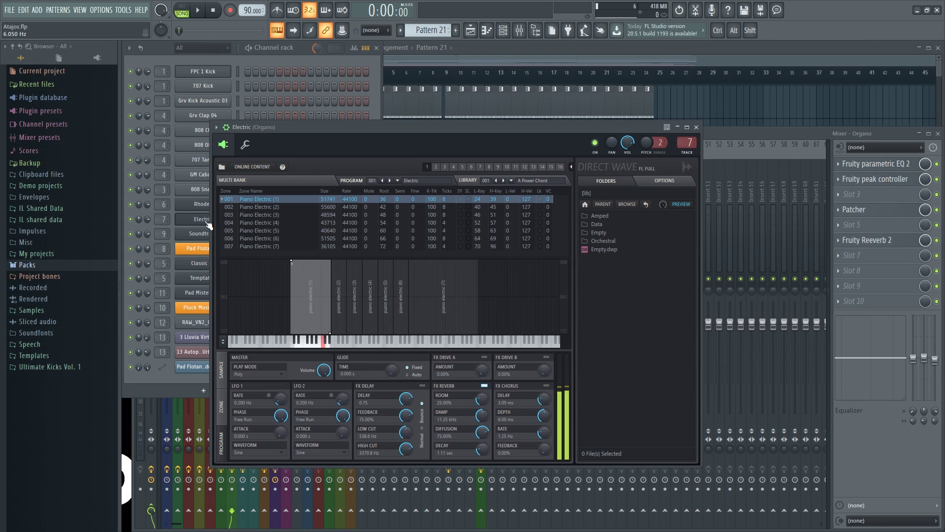
left_click(199, 238)
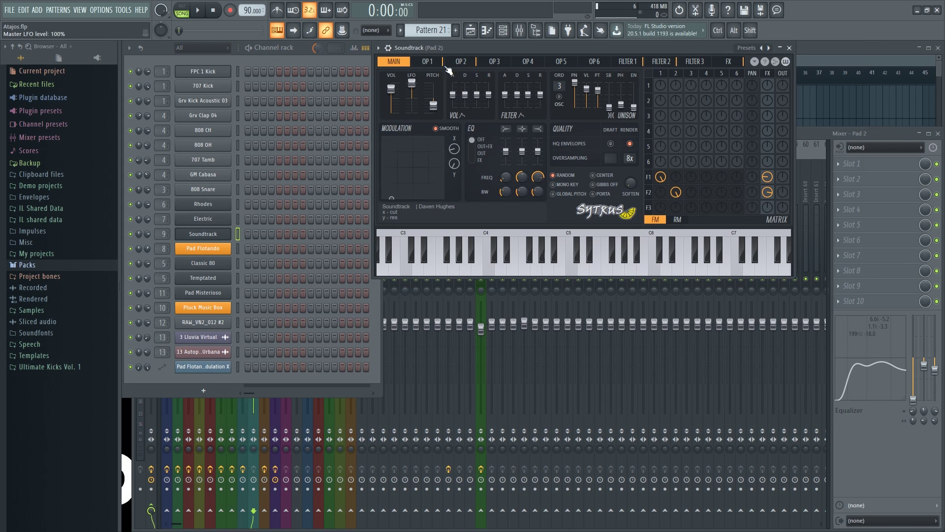
Step: Alternate between the Pad Flotando and Soundtrack instrument windows, showing only one at a time
left_click(214, 248)
left_click(210, 236)
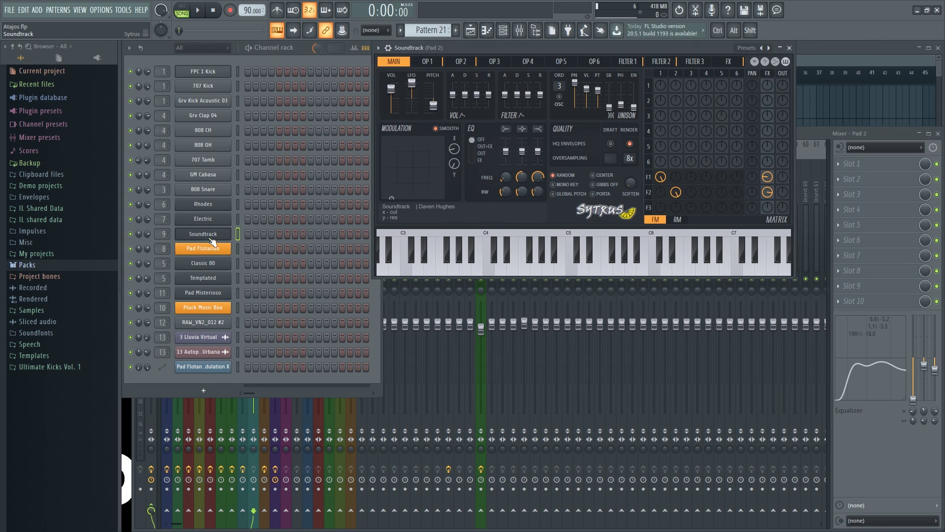
left_click(209, 251)
left_click(217, 238)
left_click(220, 250)
left_click(223, 236)
left_click(223, 251)
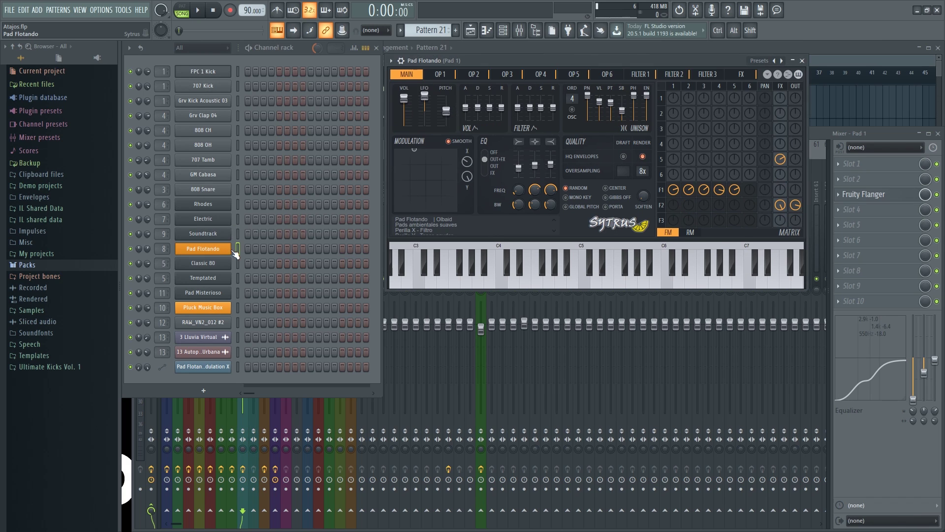
Step: Open the Soundtrack instrument while keeping Pad Flotando open, and place its window below the Pad Flotando window
left_click(239, 235)
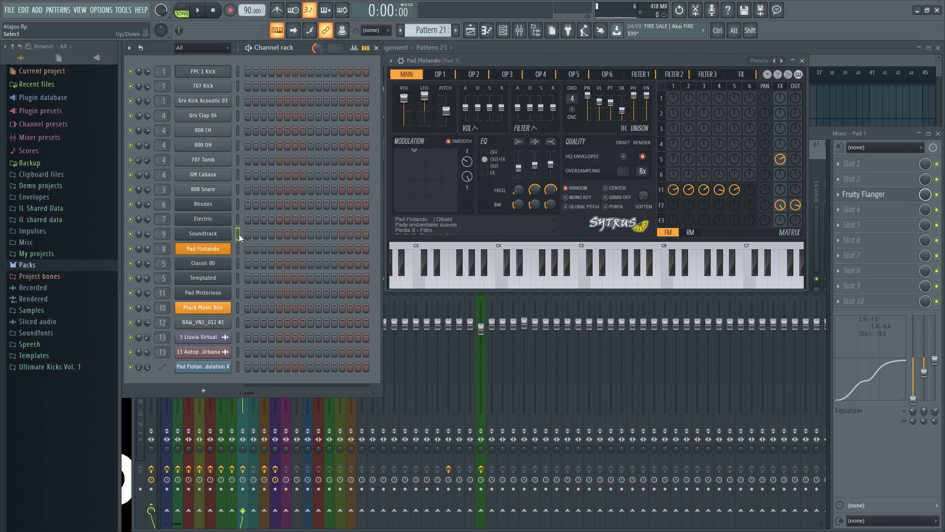
left_click(213, 238)
left_click_drag(510, 48, 530, 289)
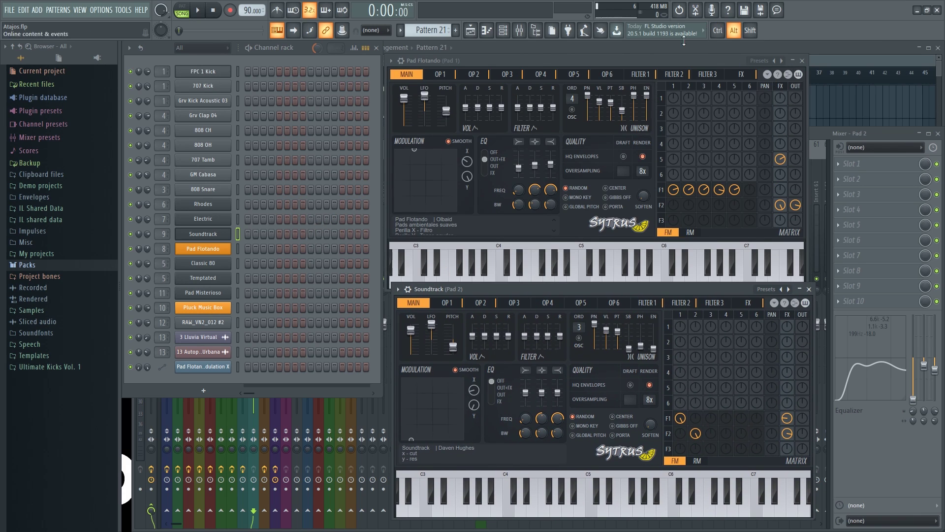
Step: Open Electric, Rhodes, 808 Snare, GM Cabasa, 707 Tamb and 808 OH without closing the other windows, and spread the windows apart
left_click(210, 219)
left_click(199, 204)
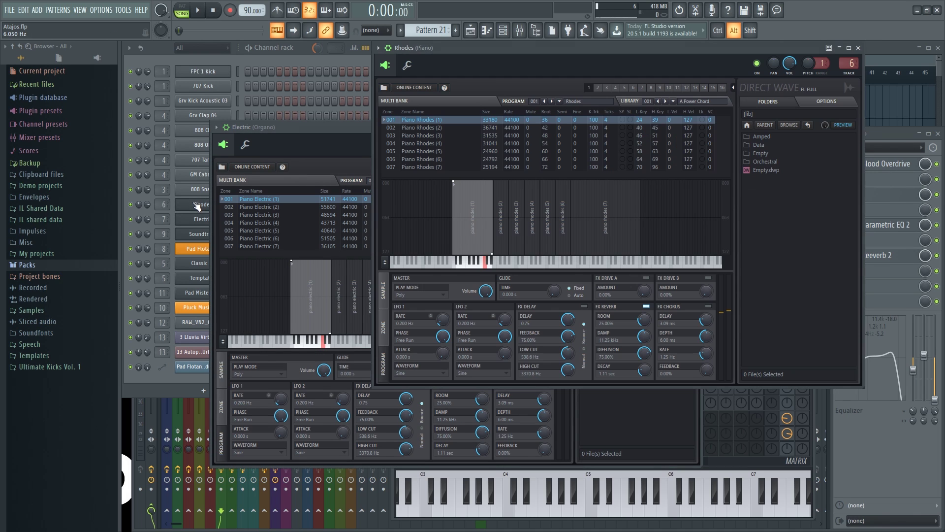
left_click(197, 189)
left_click(195, 177)
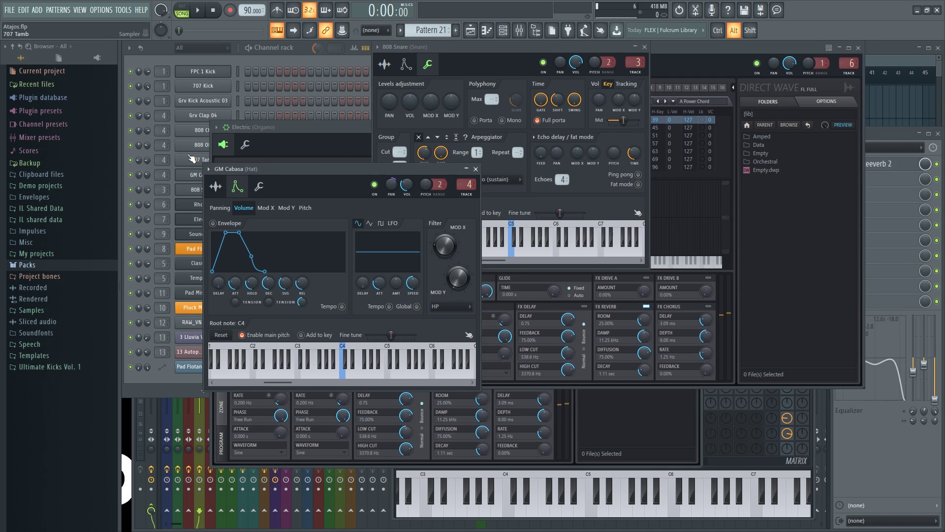
left_click(191, 159)
left_click(187, 146, "alt")
left_click_drag(262, 157, 481, 291)
left_click_drag(384, 131, 555, 73)
left_click_drag(313, 173, 267, 295)
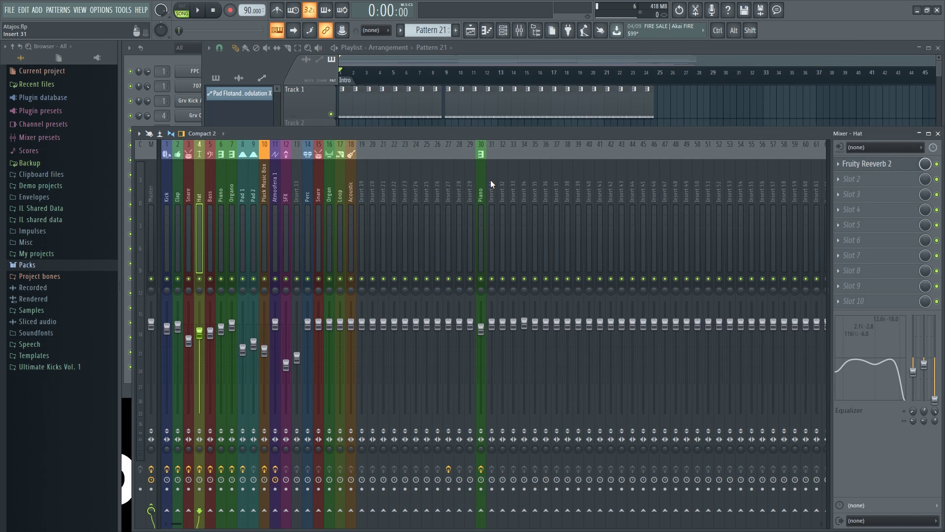
Step: Reset the Piano copy on mixer insert 30 to its default state, removing all its effects
left_click(481, 179)
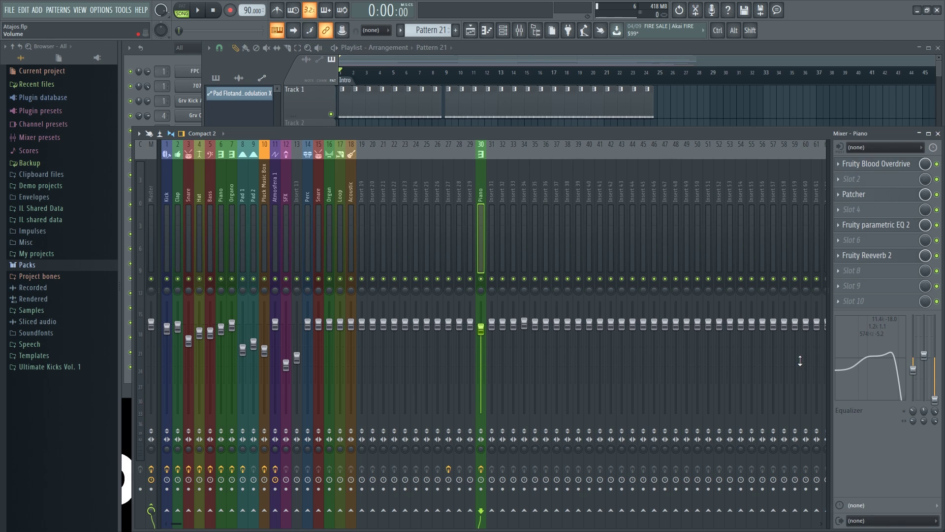
right_click(483, 176)
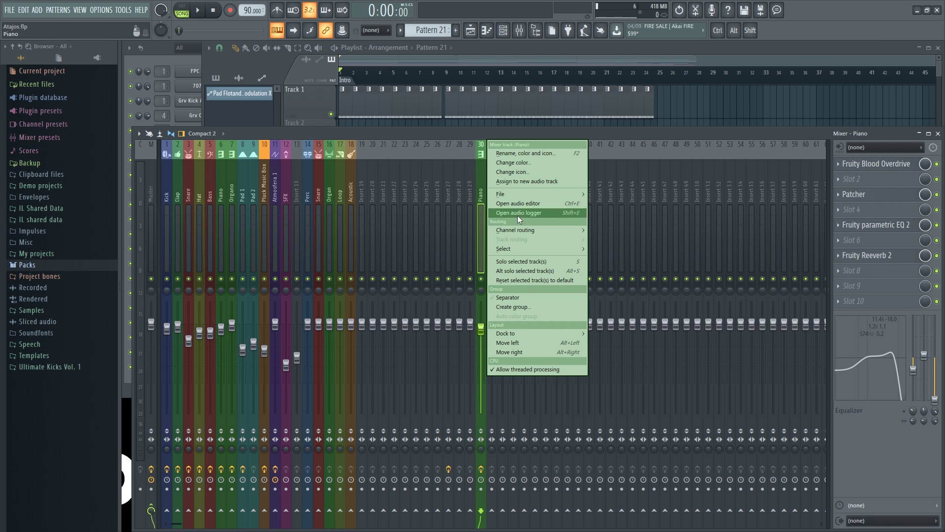
left_click(536, 280)
left_click(559, 298)
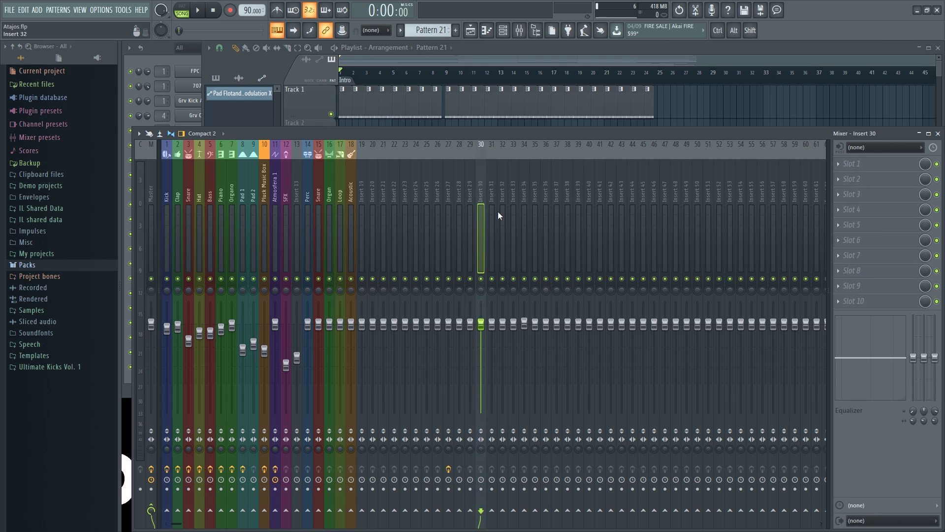
left_click(488, 176)
left_click_drag(483, 178, 537, 182)
key("F9")
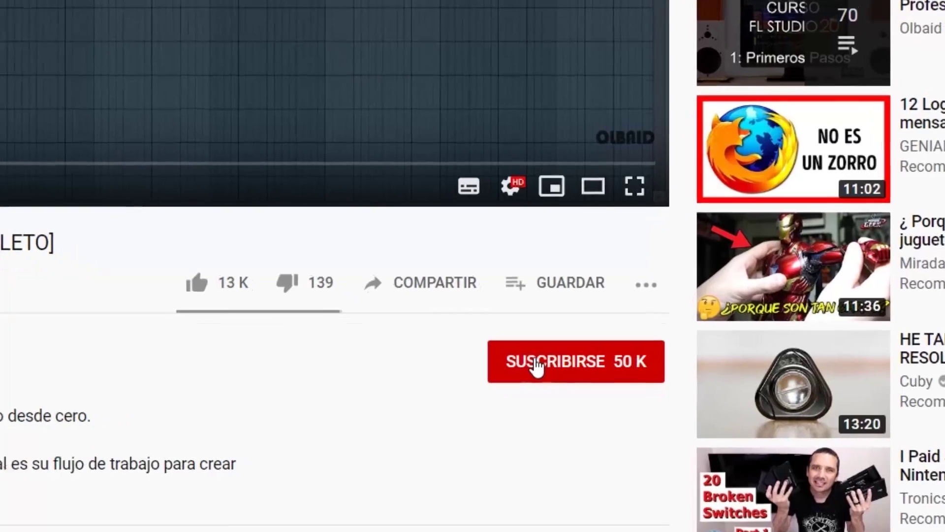
Step: Switch to the YouTube video page, subscribe to the channel and turn on all its notifications
left_click(572, 416)
left_click(644, 363)
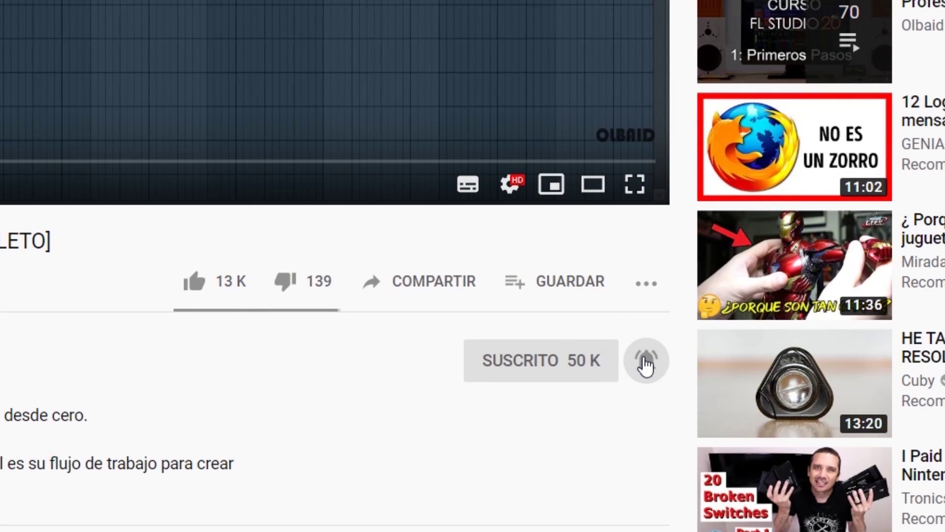